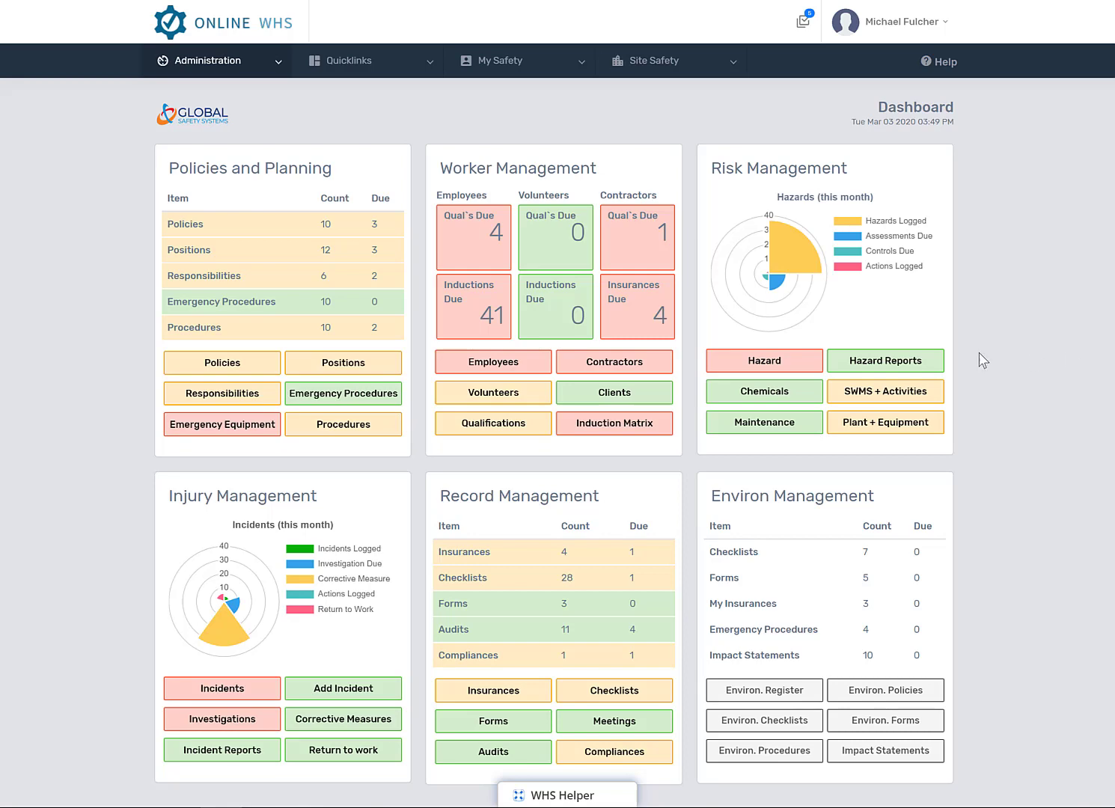
Start a new checklist from the Checklist Register and set its site to Global Safety System
click(603, 696)
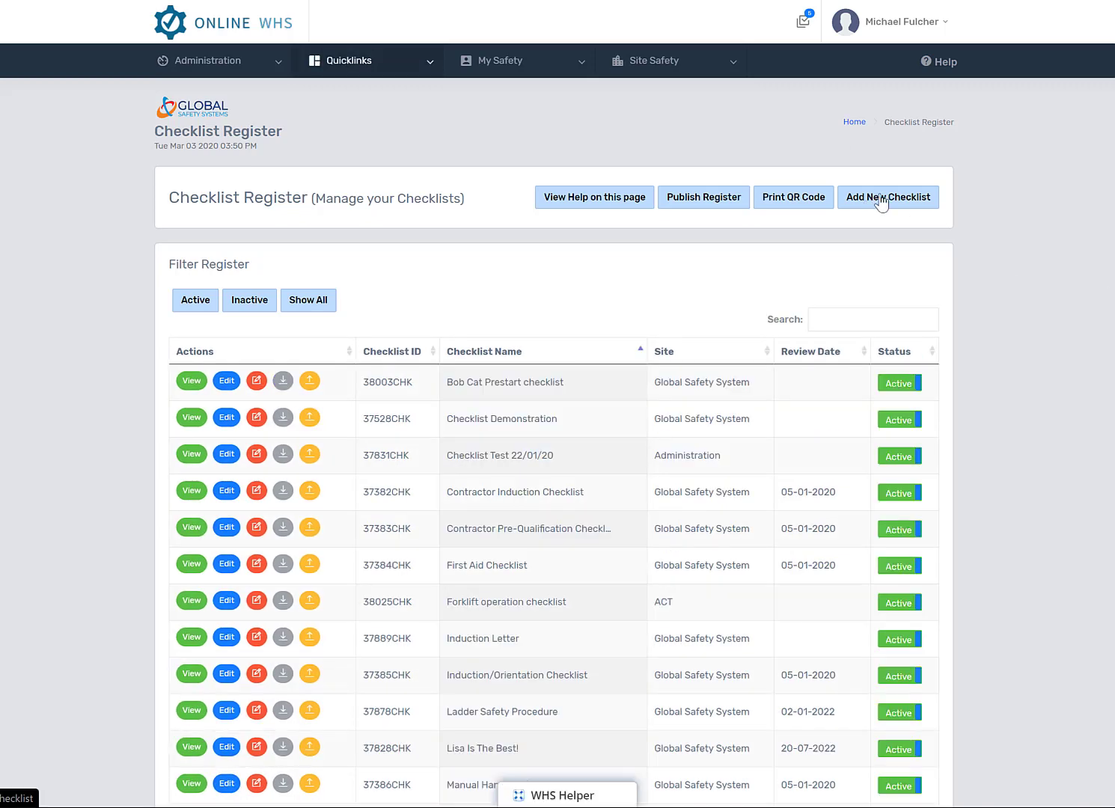
click(882, 202)
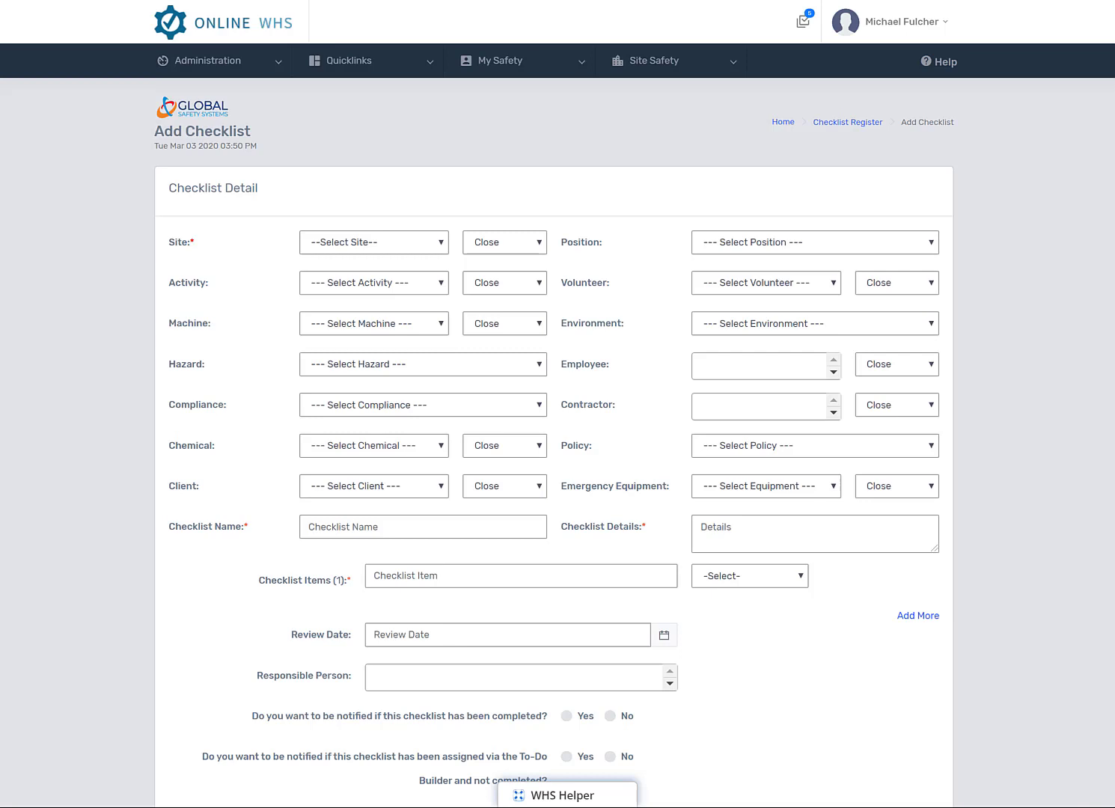
click(439, 243)
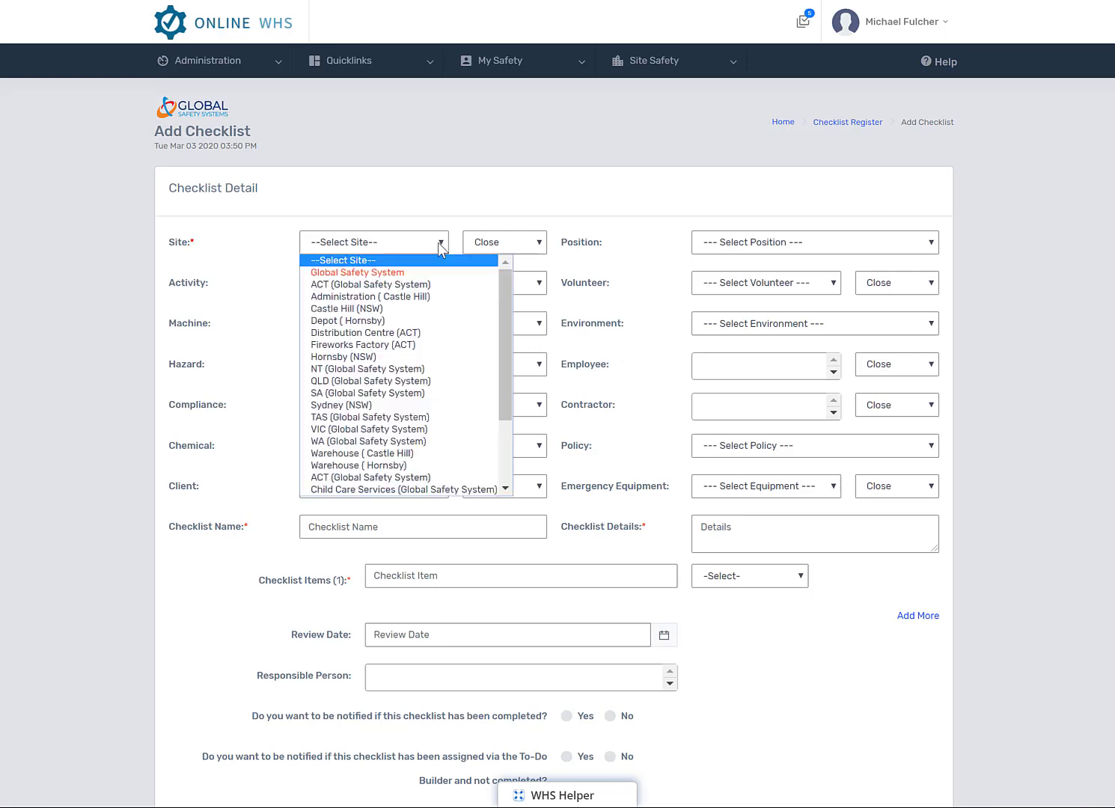
click(389, 272)
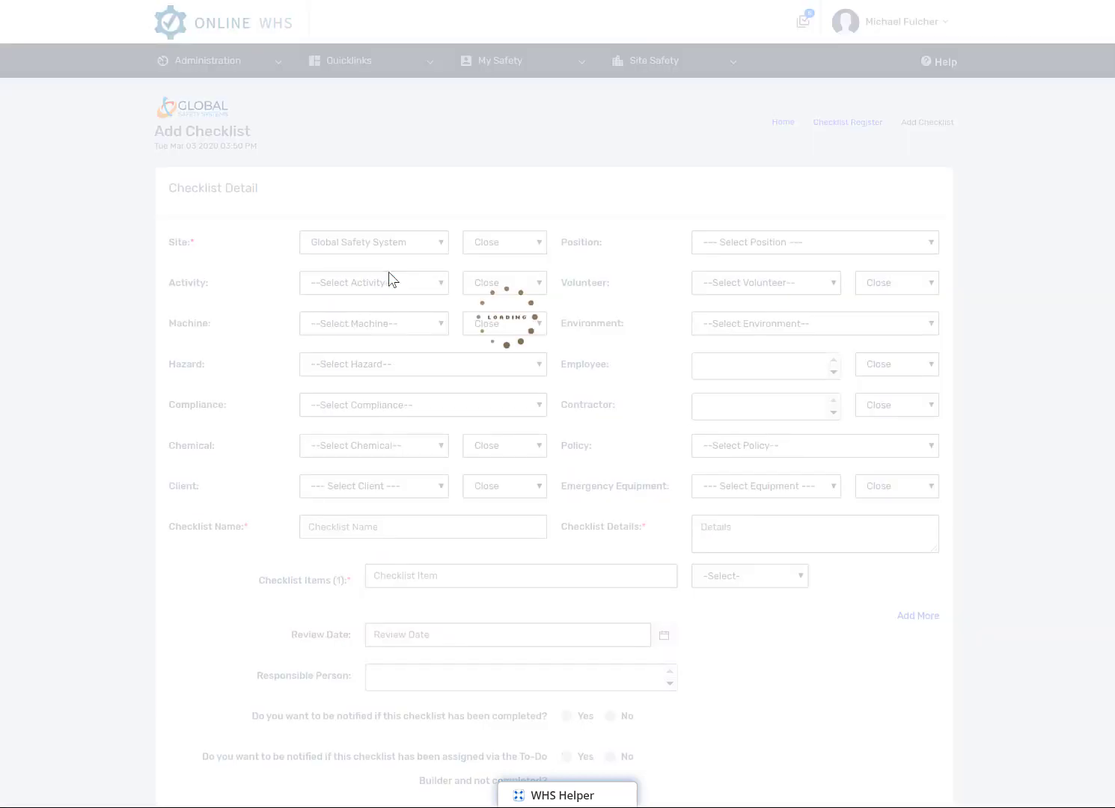
Change the checklist's site to Castle Hill (NSW) and set the site option to Open
click(440, 245)
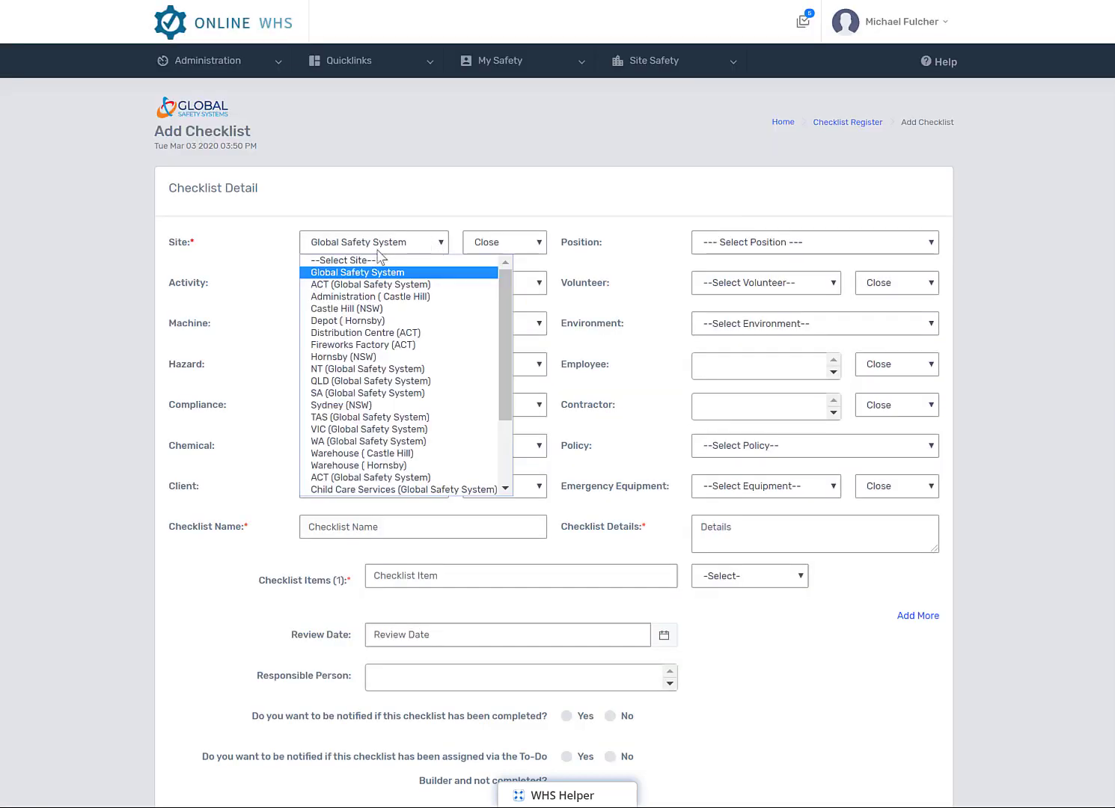
click(348, 309)
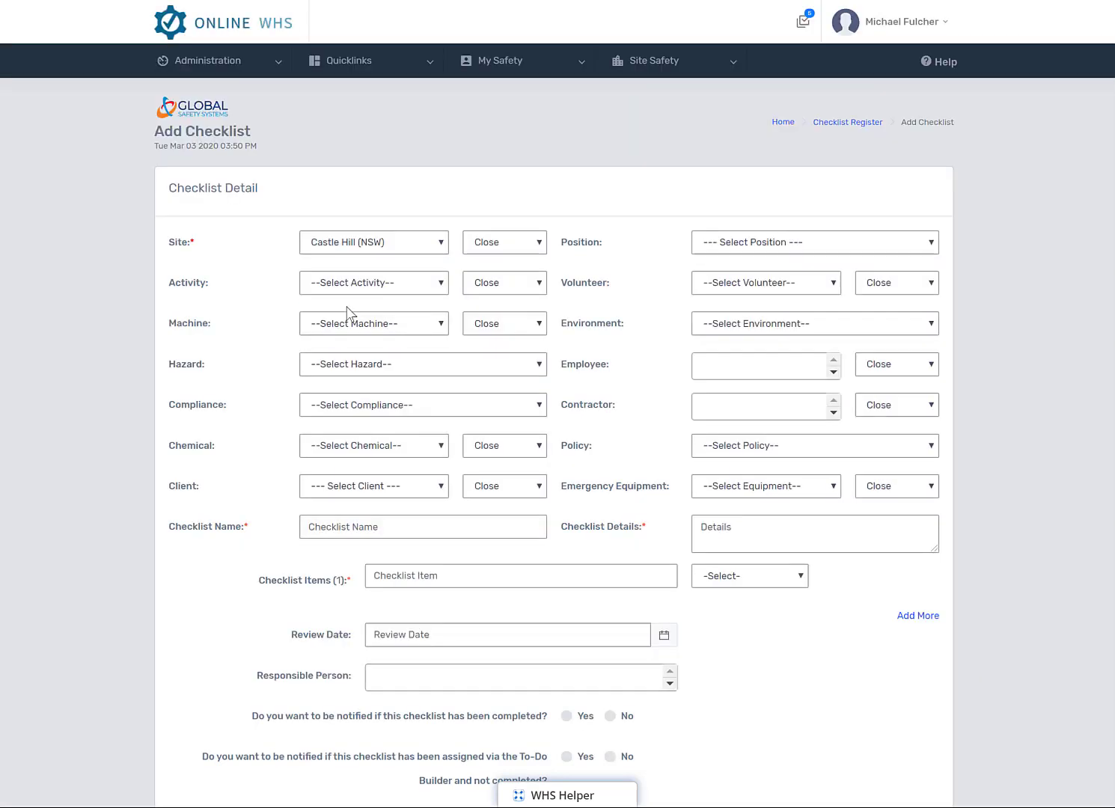
click(541, 244)
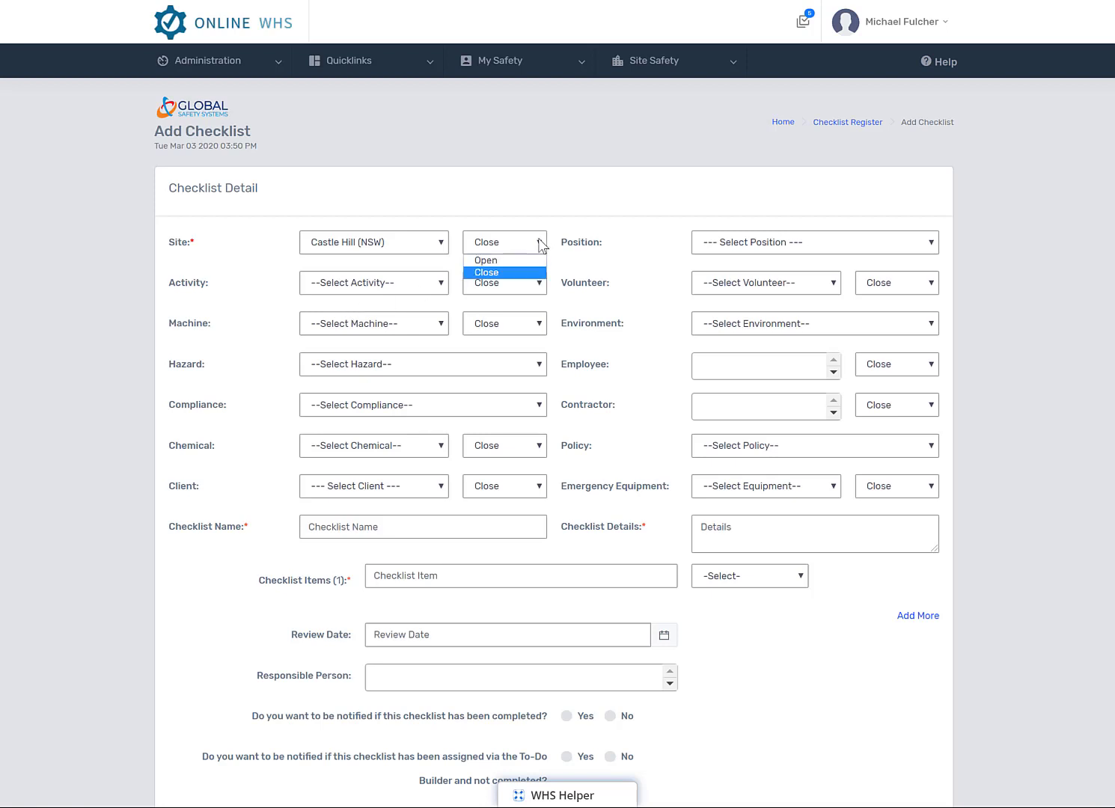
click(506, 259)
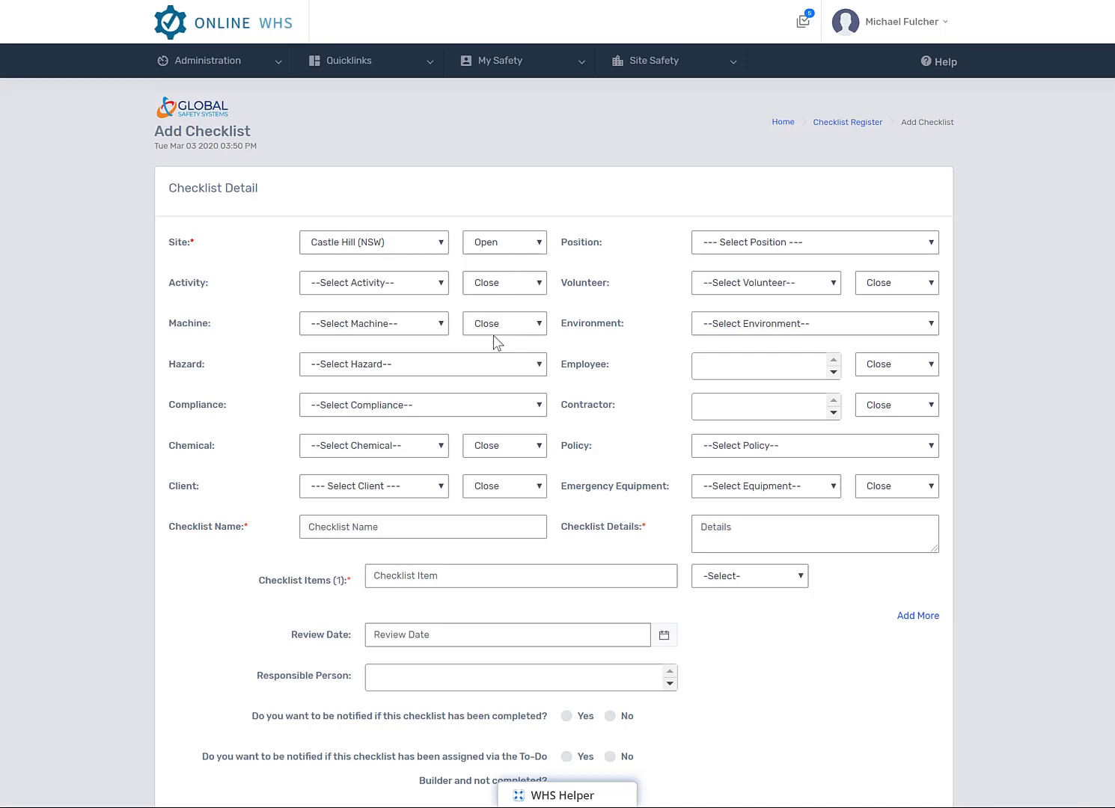
Set the machine option to Open and go through the machine choices for the selected site
click(537, 324)
click(498, 342)
click(542, 242)
click(495, 274)
click(440, 324)
click(381, 353)
click(430, 327)
click(366, 369)
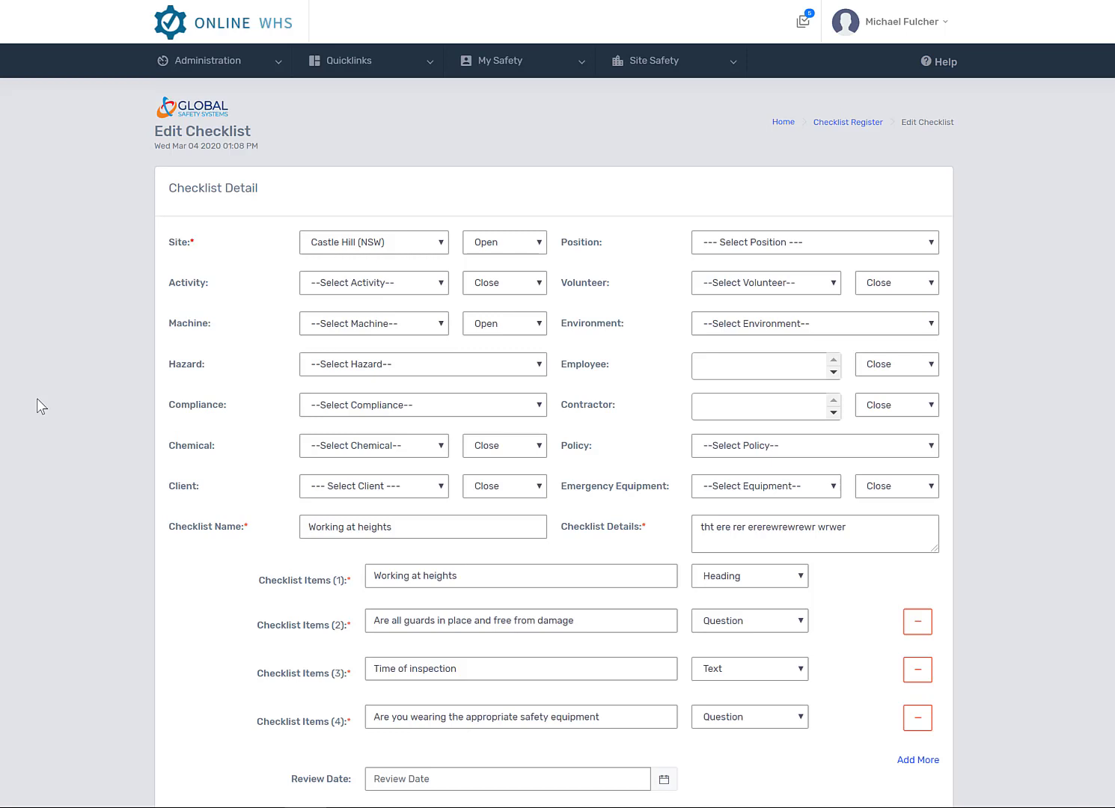
Set the Working at heights checklist's site to Global Safety System and its activity to Working at Heights
click(443, 243)
click(353, 273)
click(444, 285)
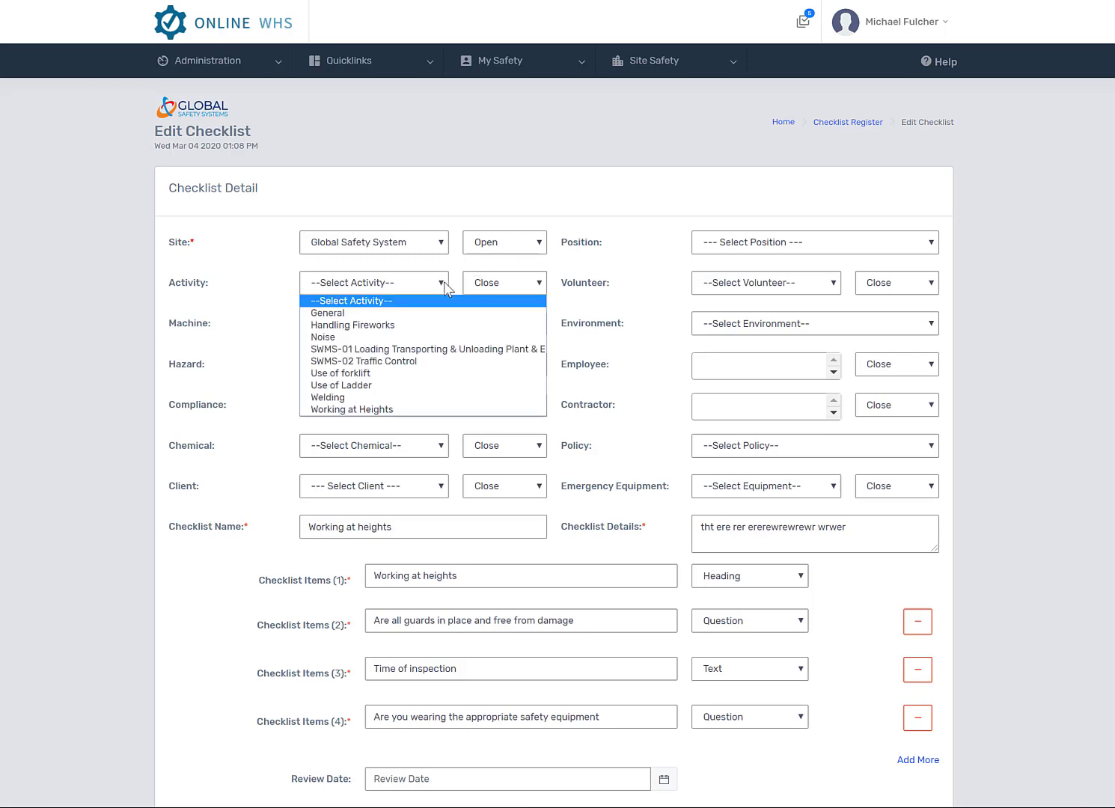
click(373, 406)
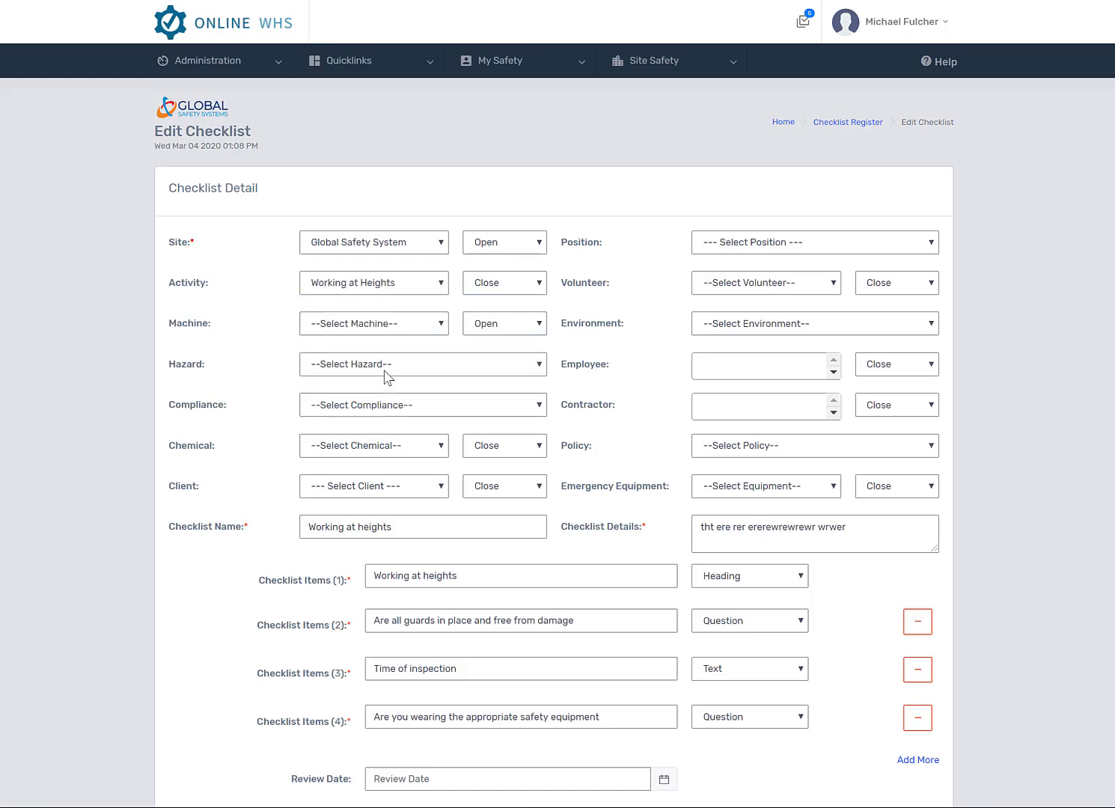
Assign the JLG 1932R 19ft Electric Scissor Lift as the machine and look through the available hazards without choosing one
click(437, 322)
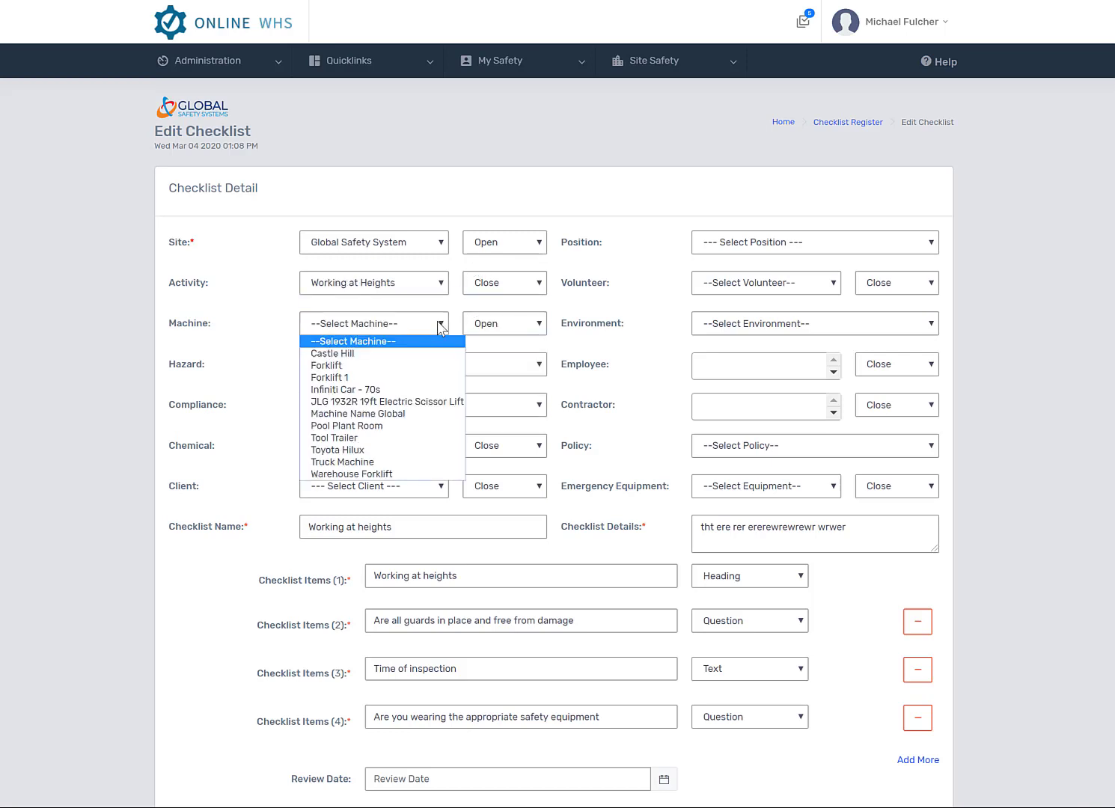
click(395, 404)
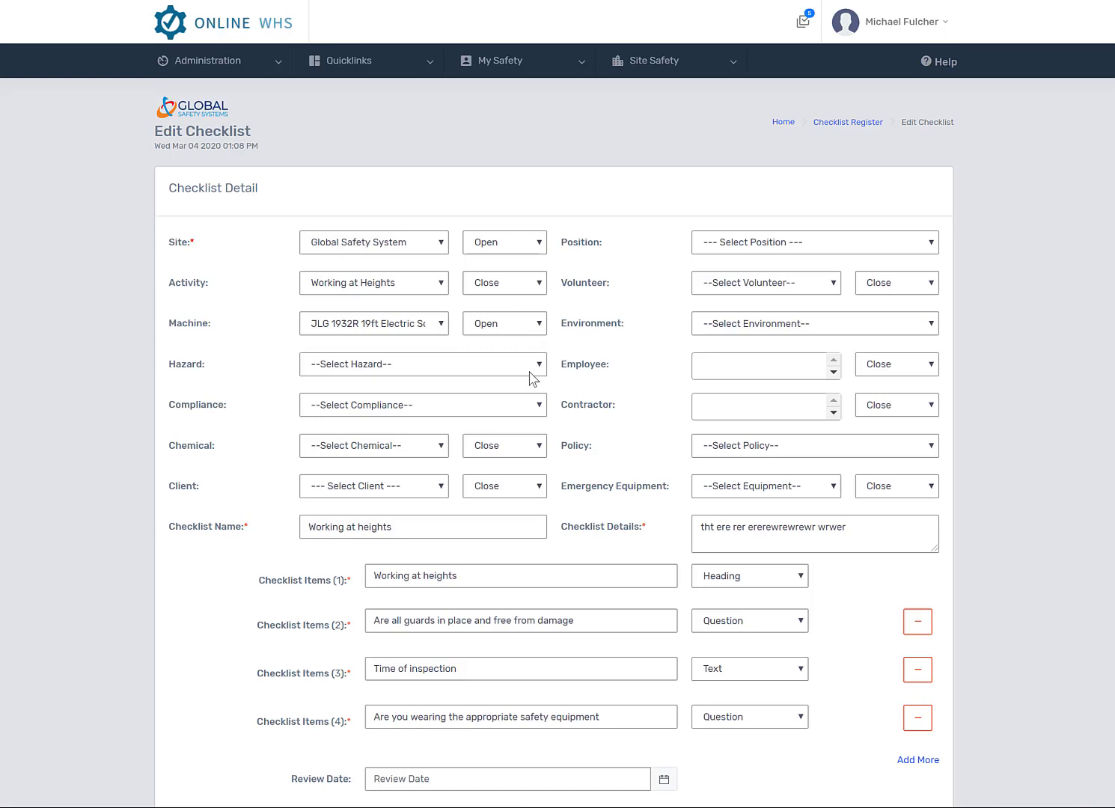
click(540, 366)
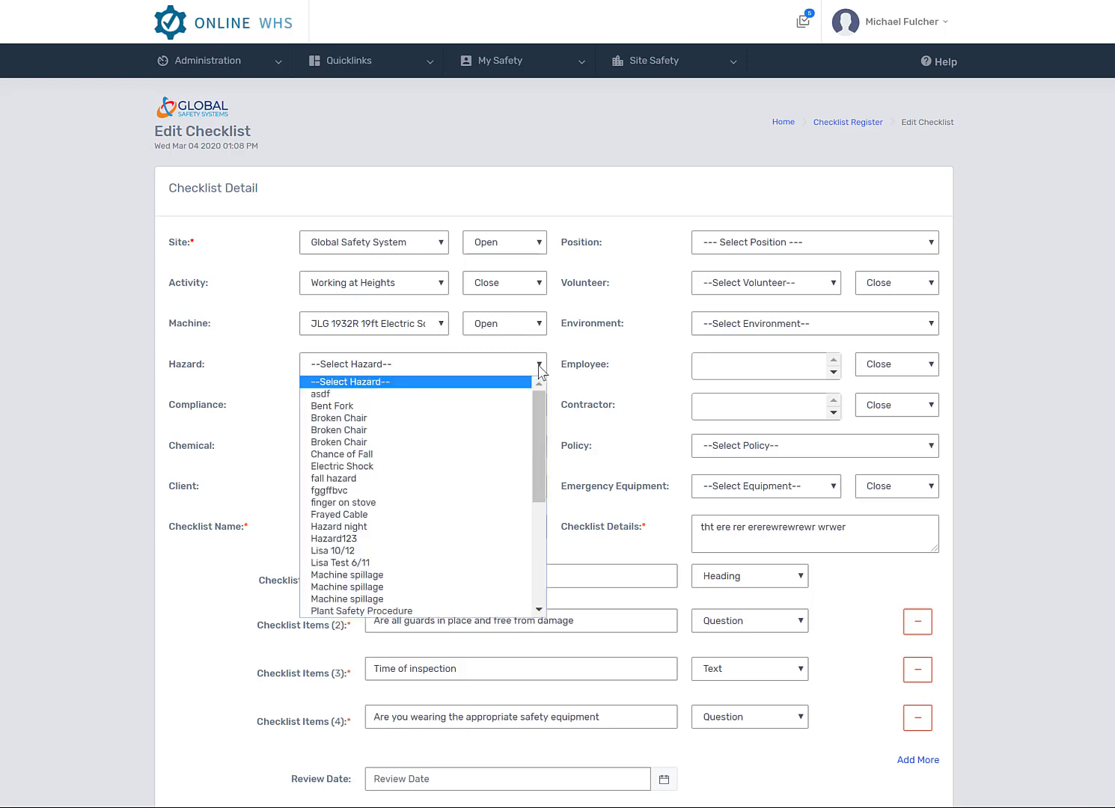
click(539, 366)
click(539, 367)
click(540, 368)
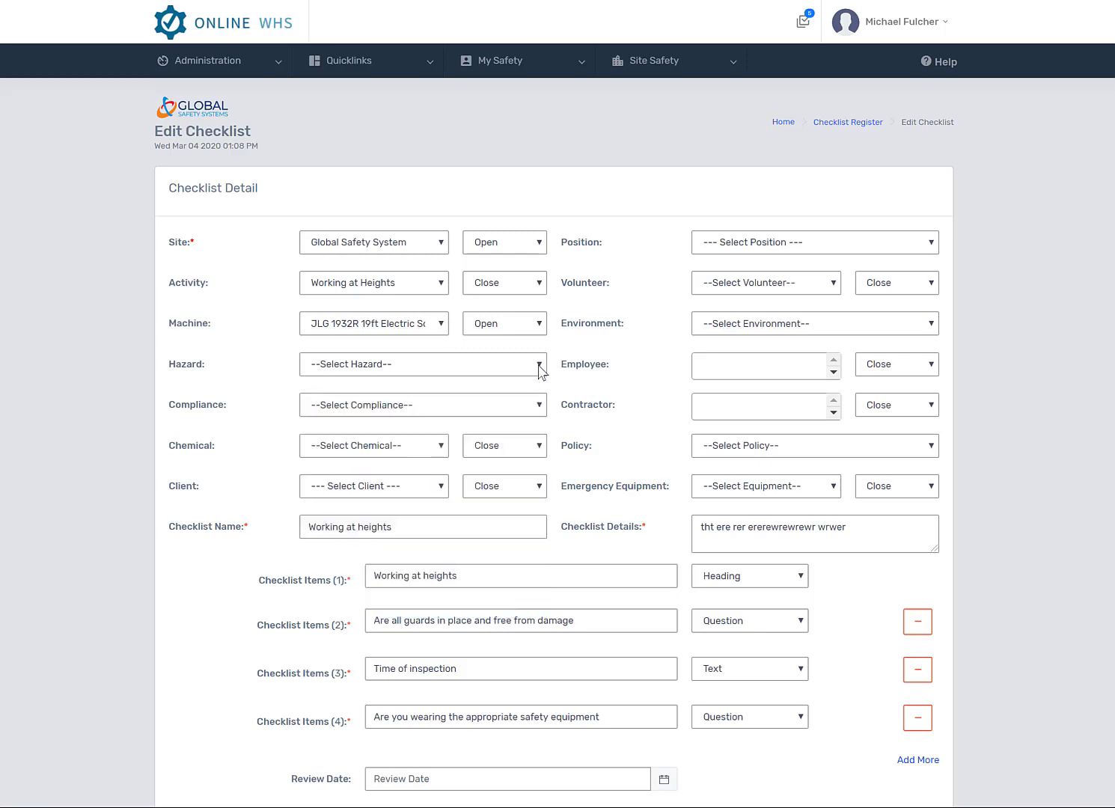
Set the checklist's compliance to Working at heights and its policy to Warehouse Safety
click(497, 408)
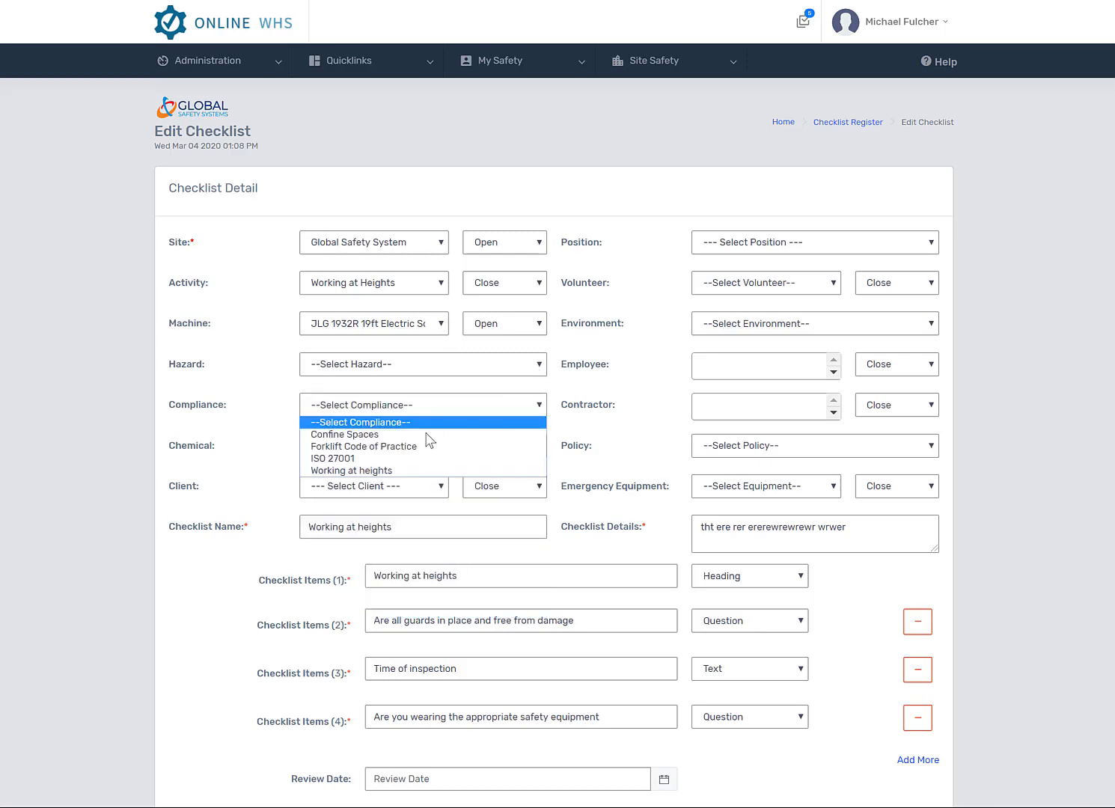
click(397, 470)
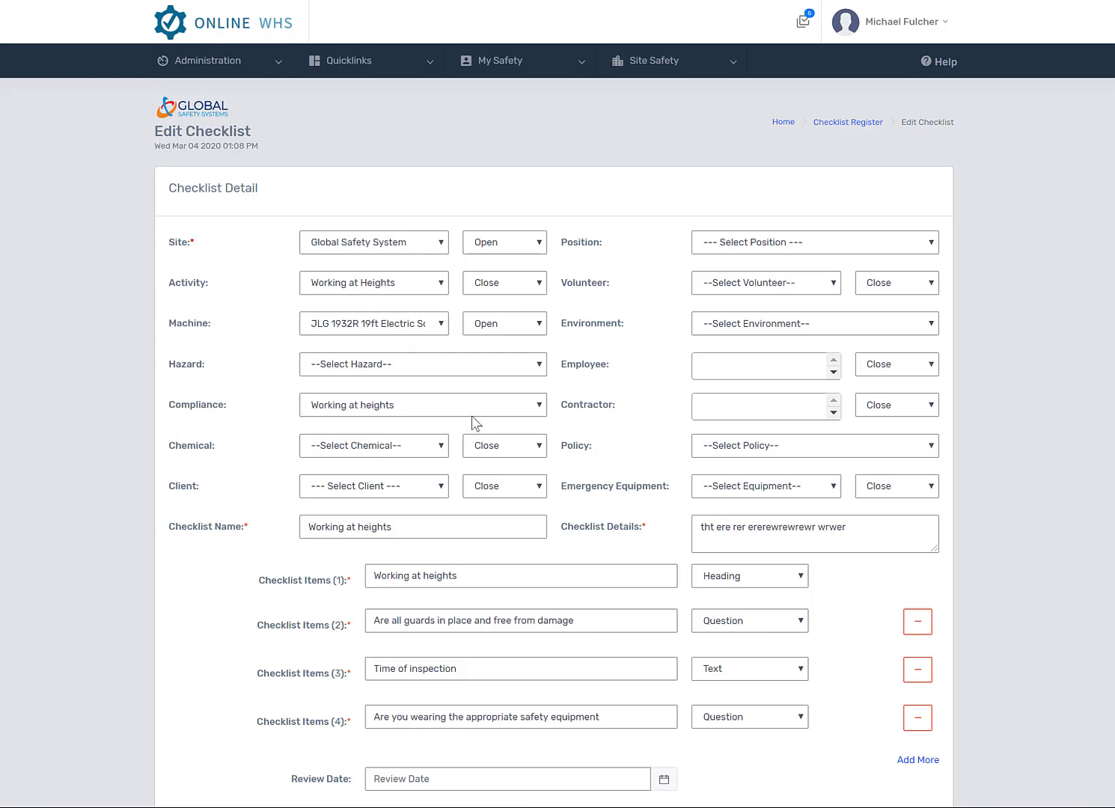
click(814, 450)
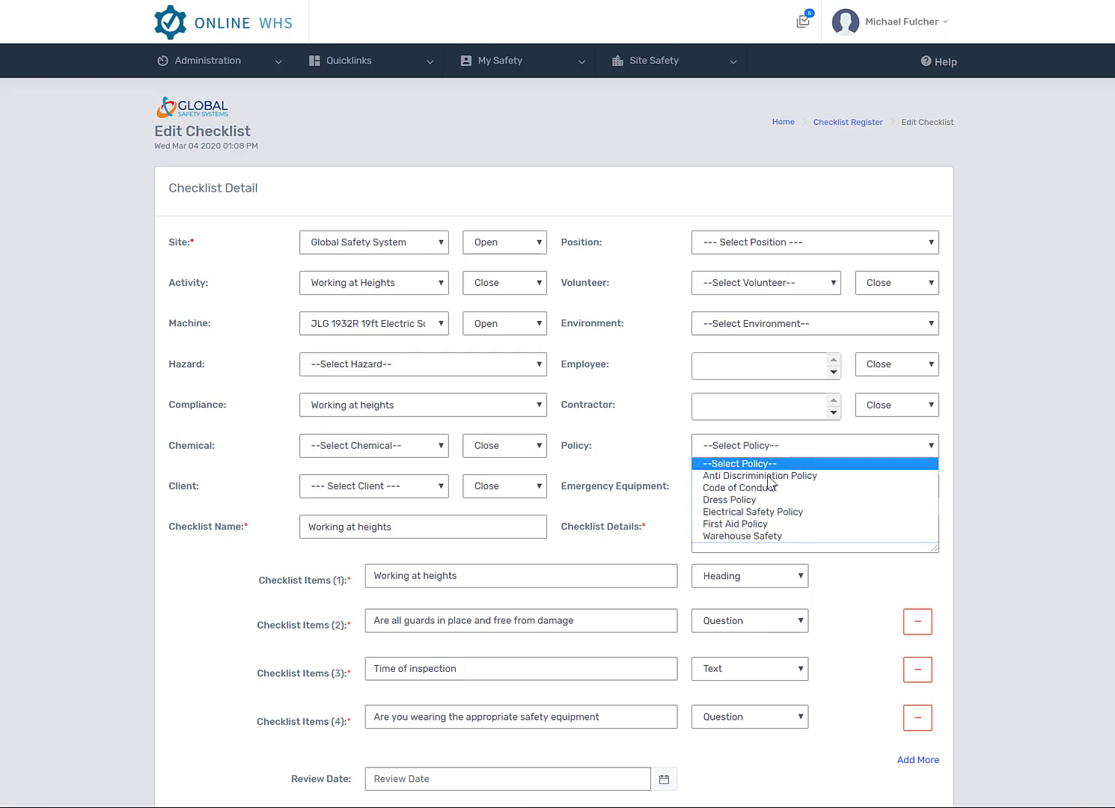
click(760, 538)
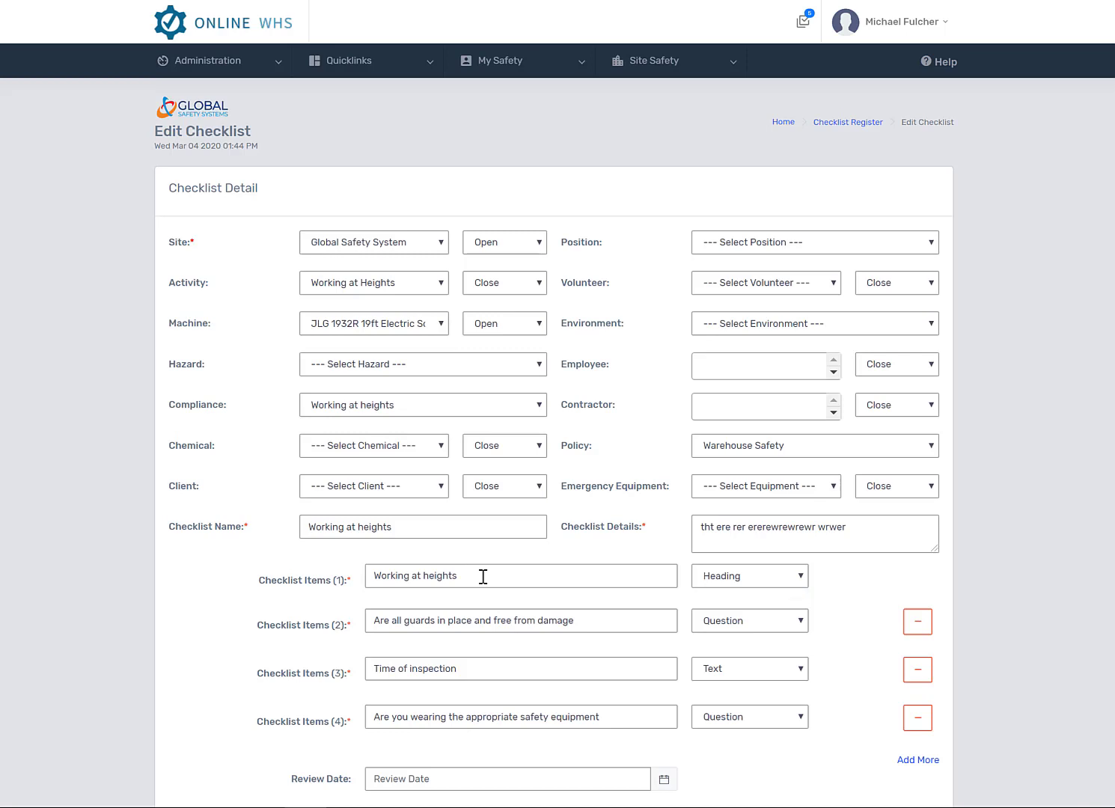
Look at the item types available for the first two checklist items
click(794, 581)
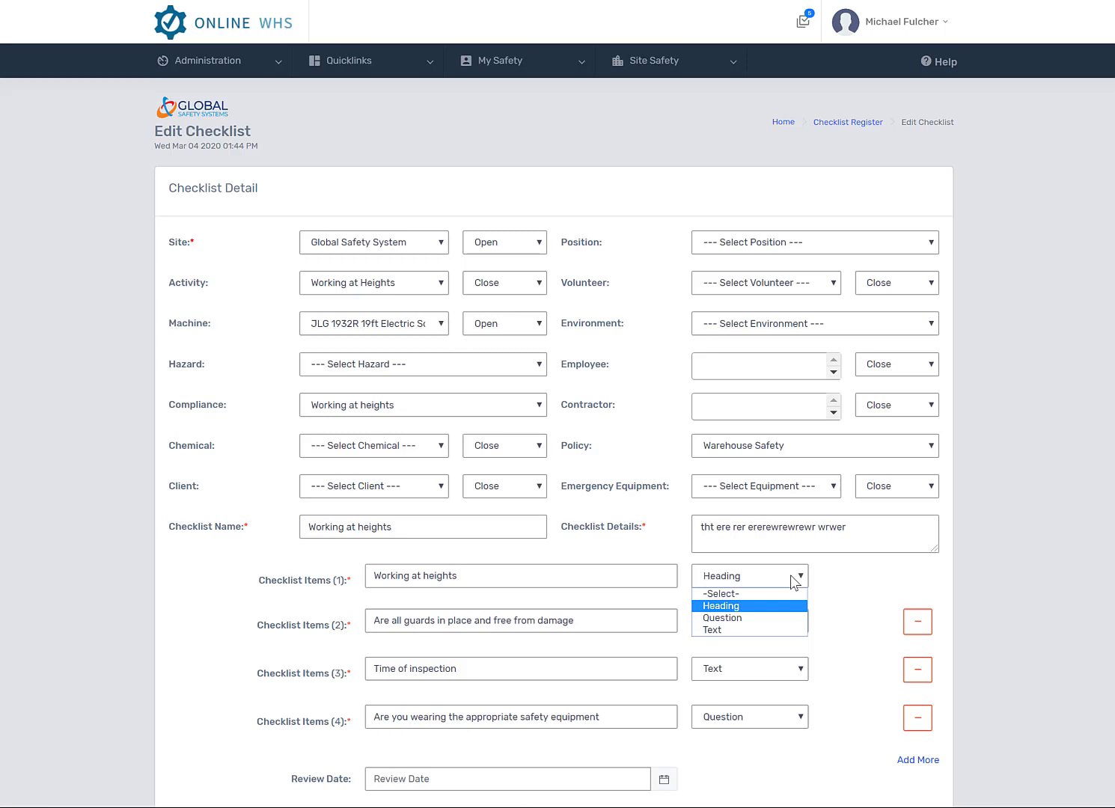
key(Escape)
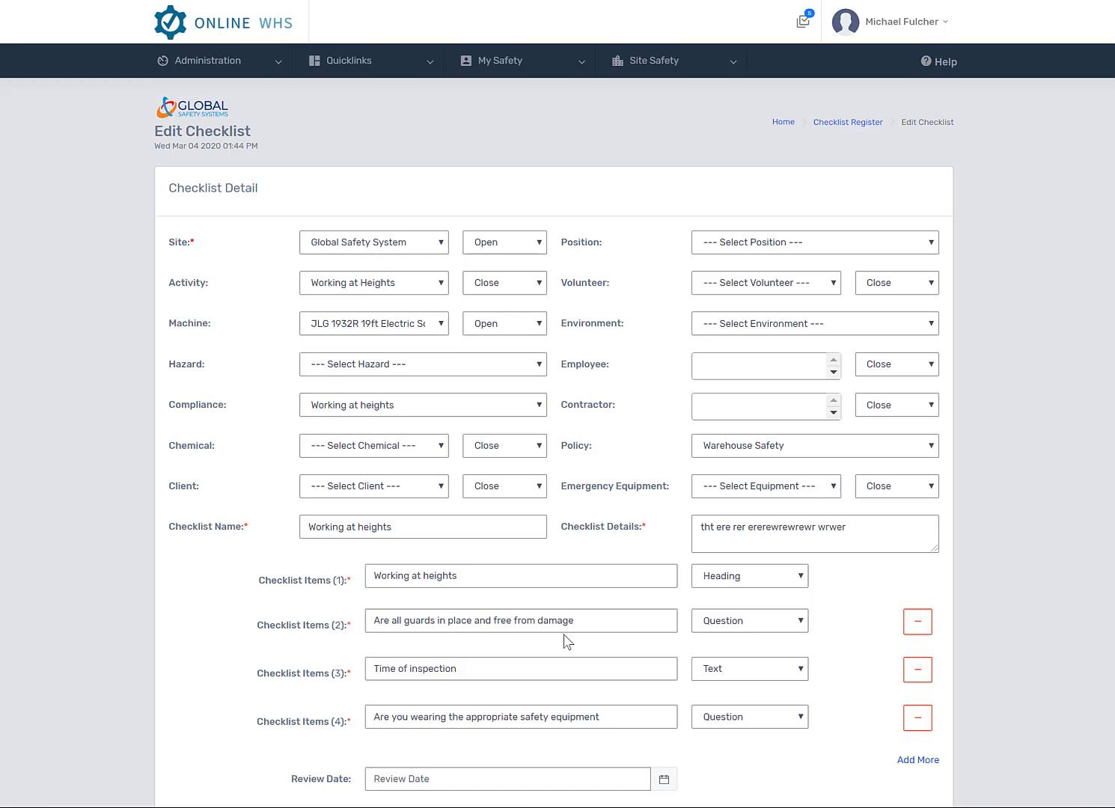
click(755, 633)
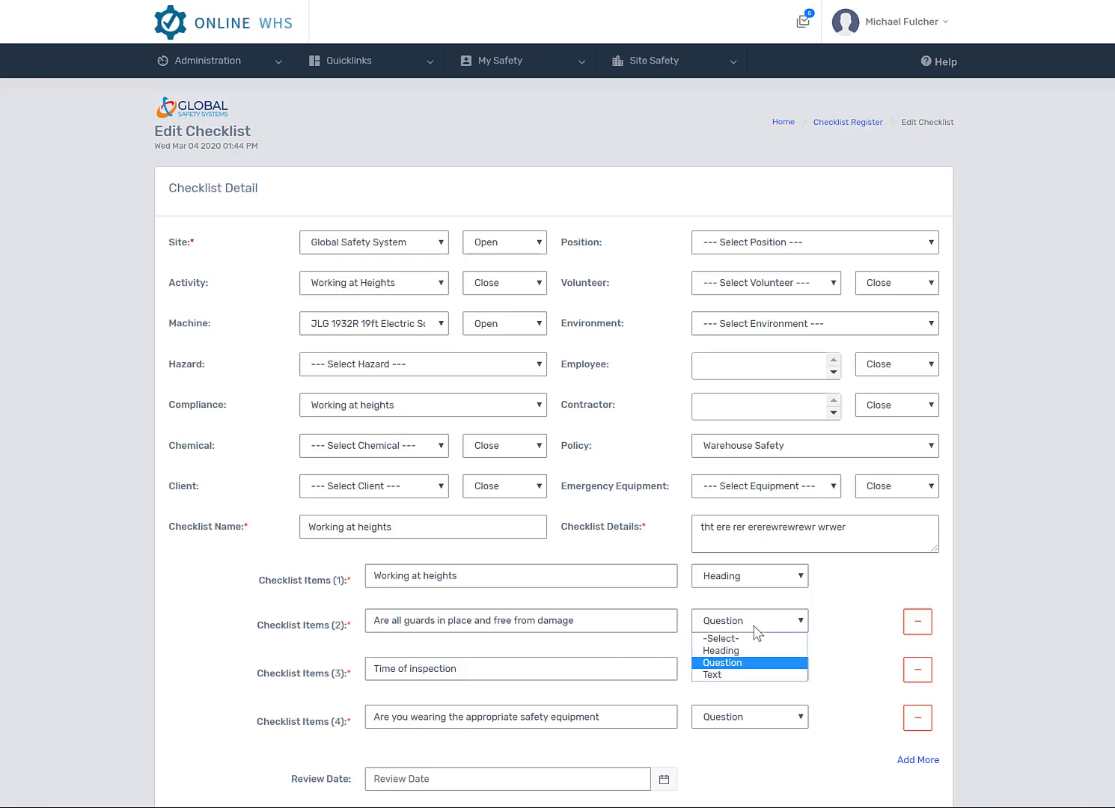
click(734, 674)
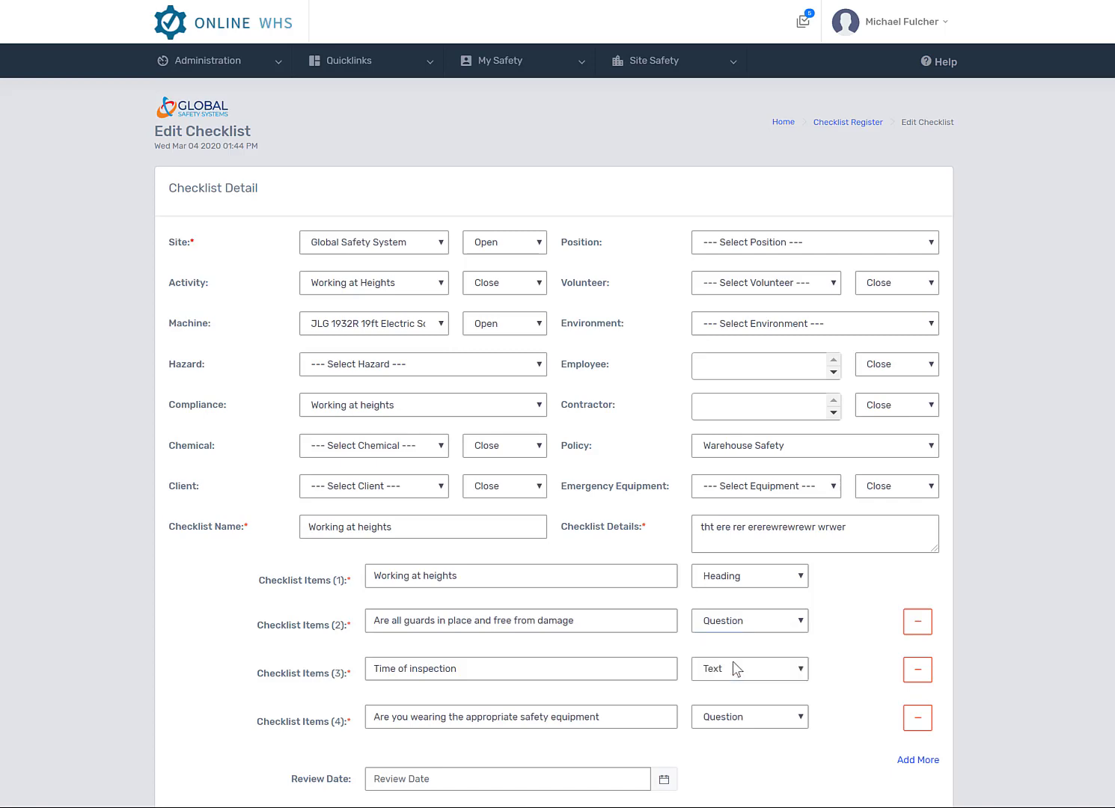
Add an extra checklist item with the sample text "asasassa", choose its type, and remove that item again
scroll(759, 662, down, 3)
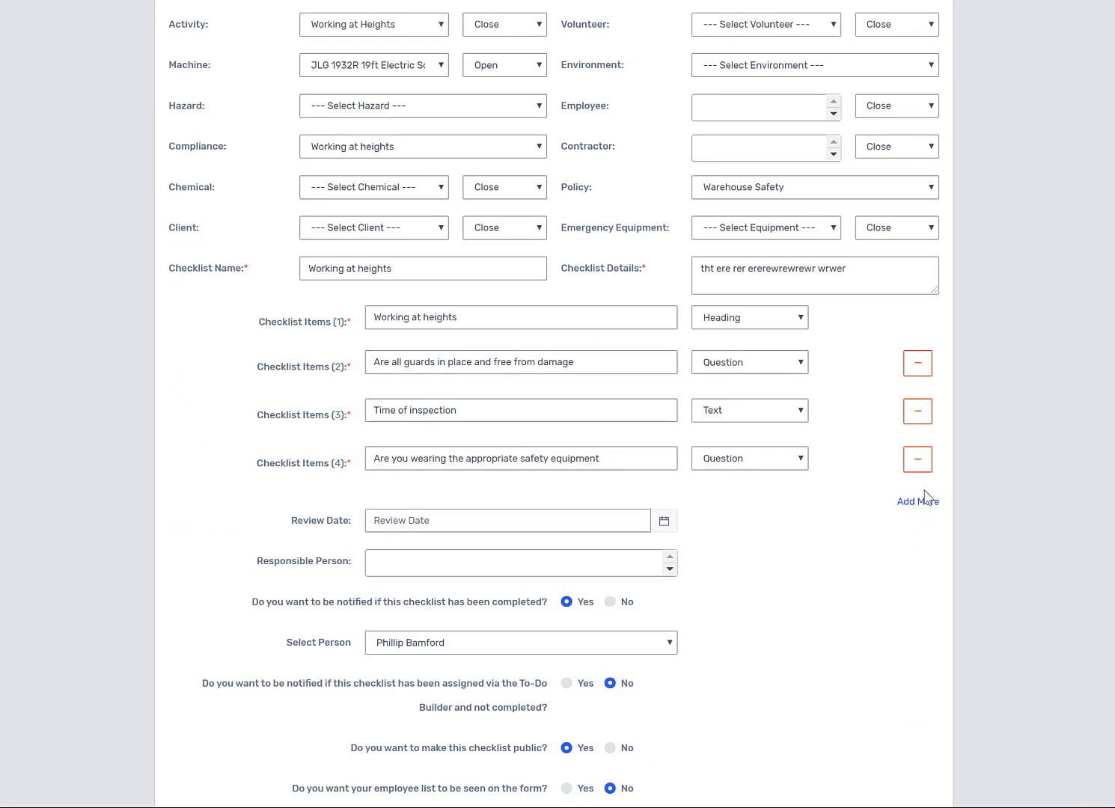
click(918, 503)
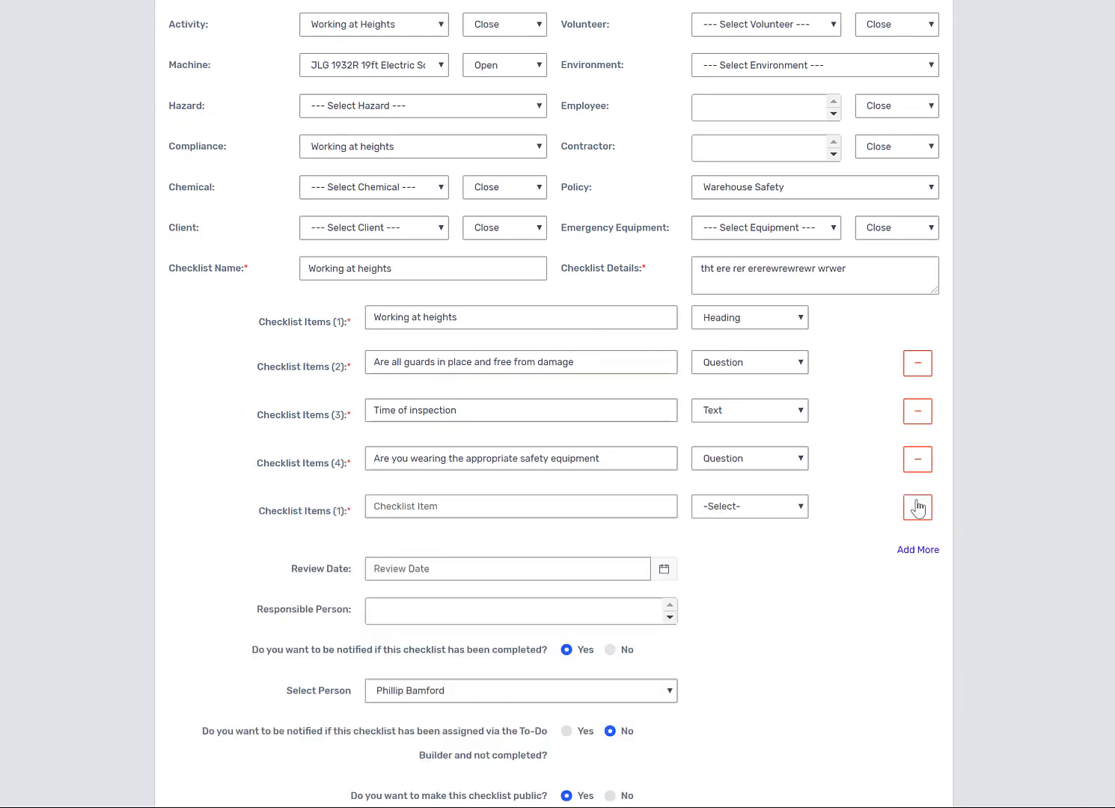
click(536, 505)
text(asasassas)
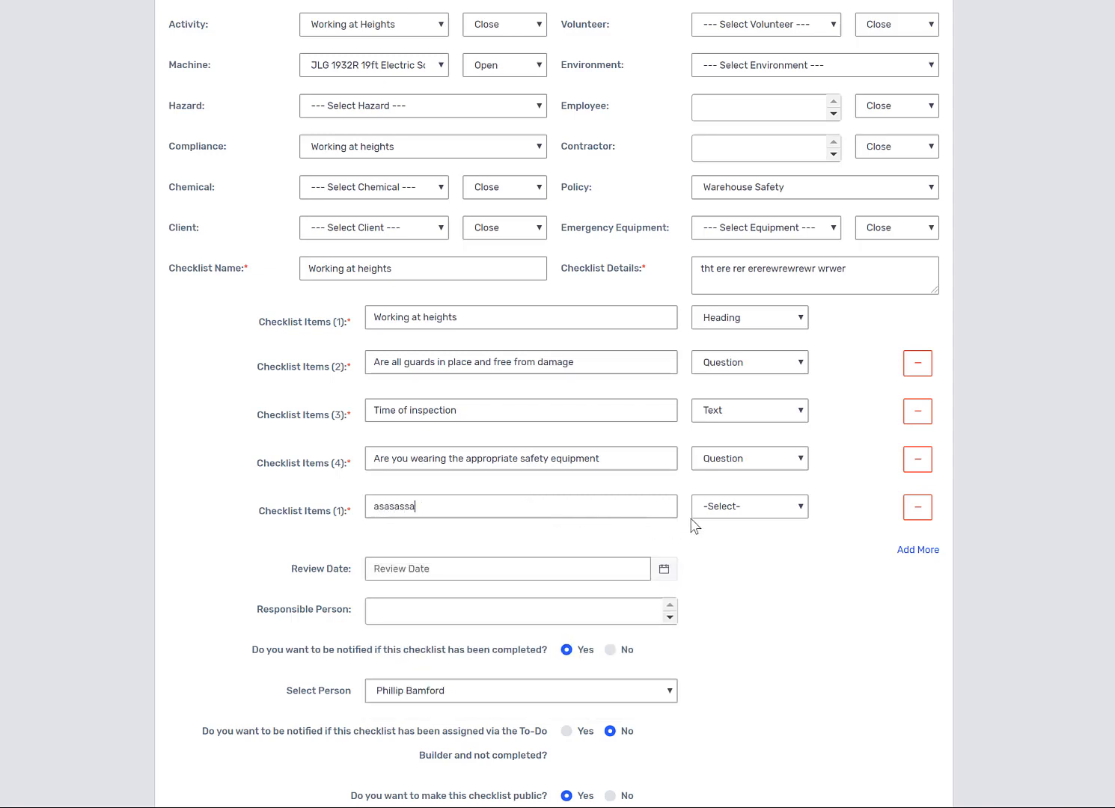
click(736, 509)
click(736, 561)
click(918, 509)
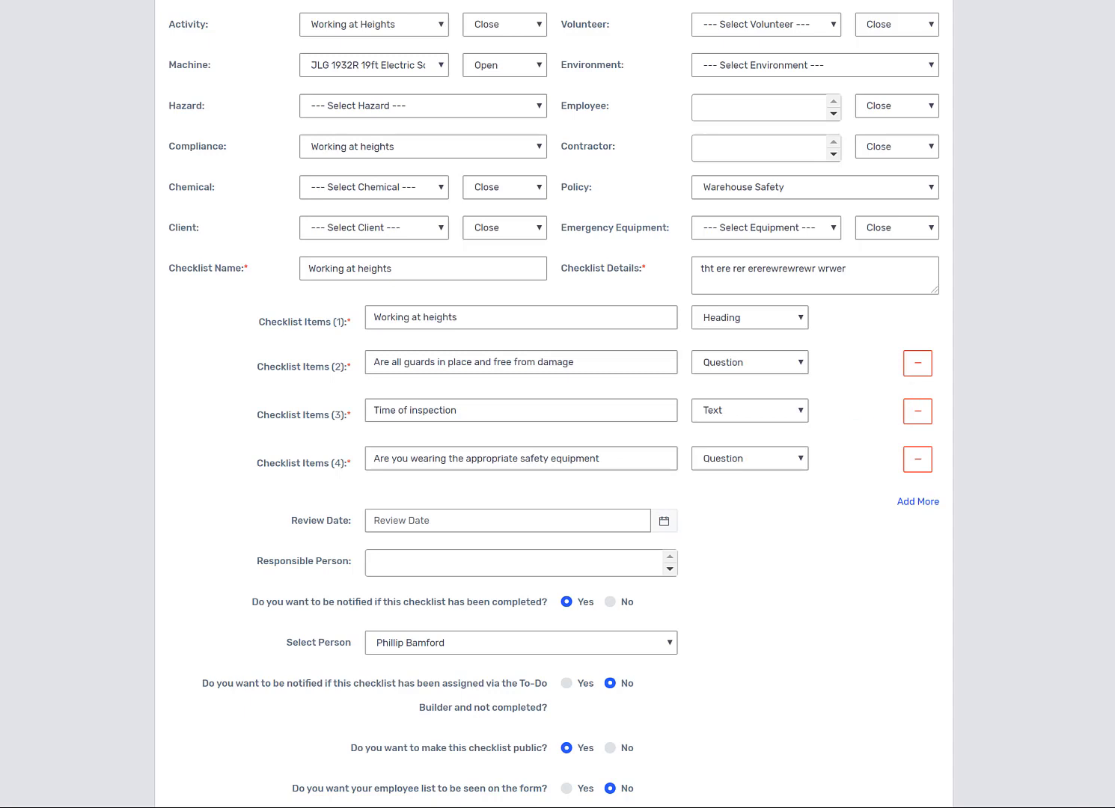
Examine the checklist's items, review date, responsible person and notification settings, along with the Site Safety options
scroll(516, 287, down, 1)
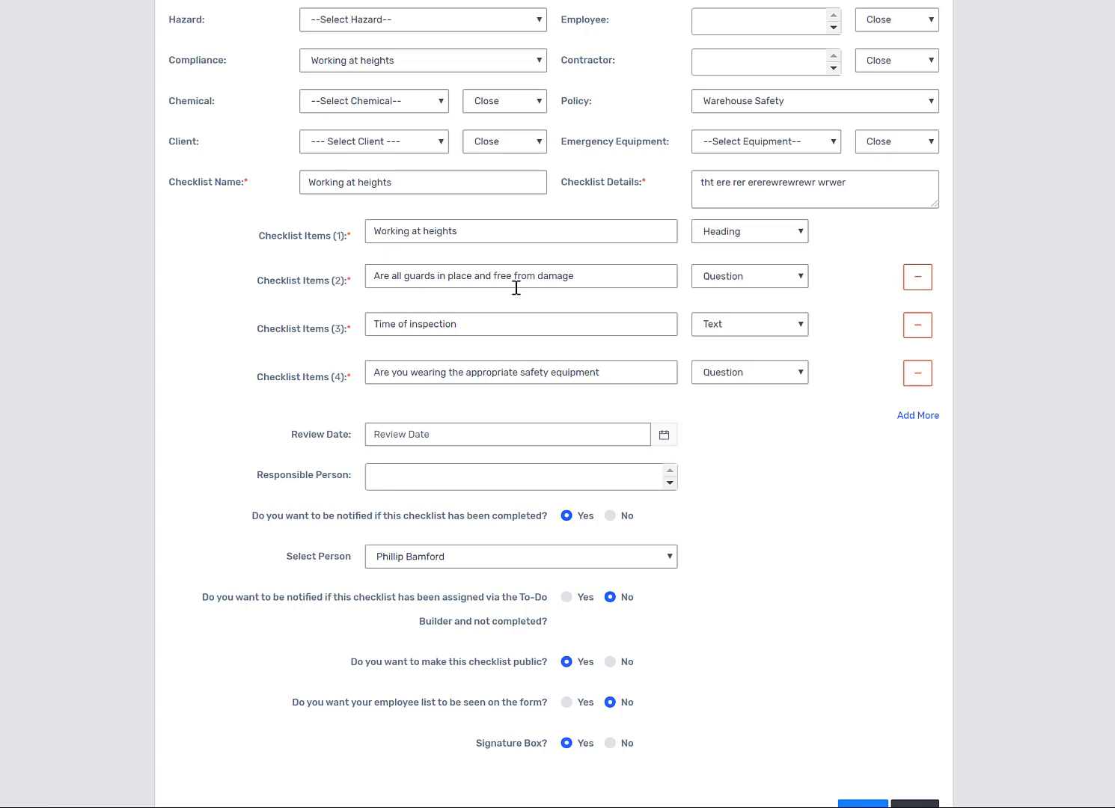
scroll(515, 289, up, 1)
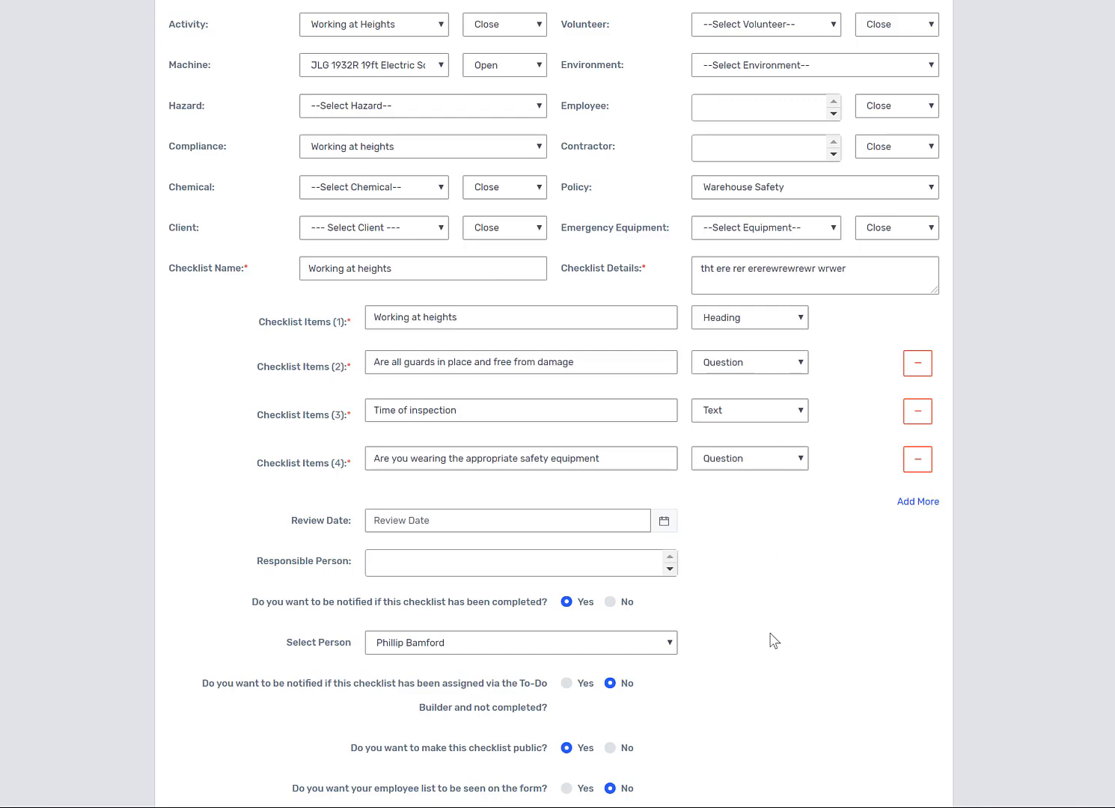
scroll(777, 632, down, 3)
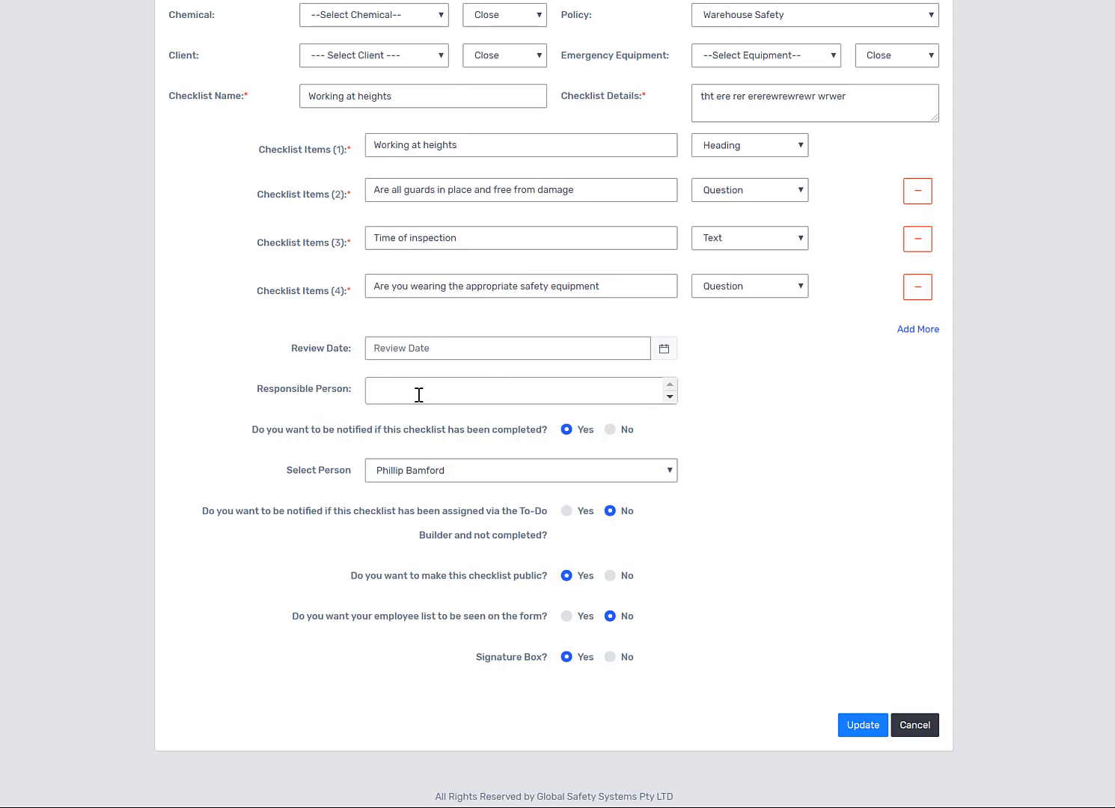
scroll(446, 380, up, 5)
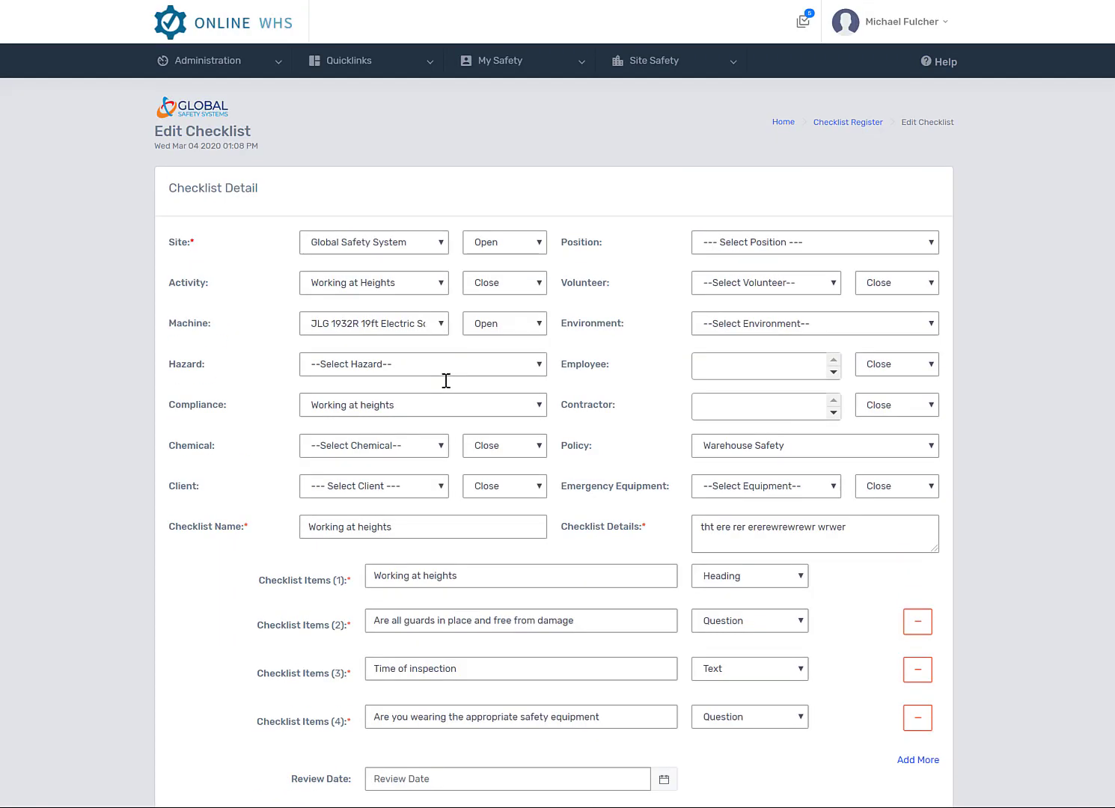
click(641, 66)
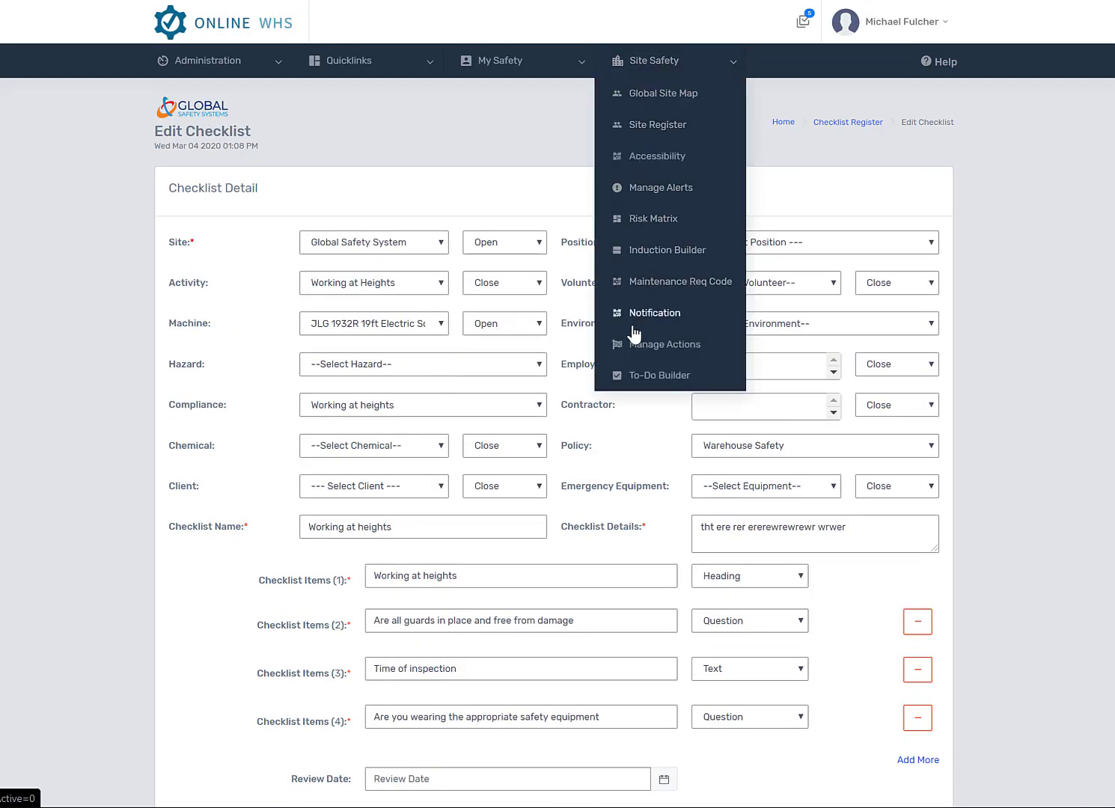
click(565, 338)
click(646, 73)
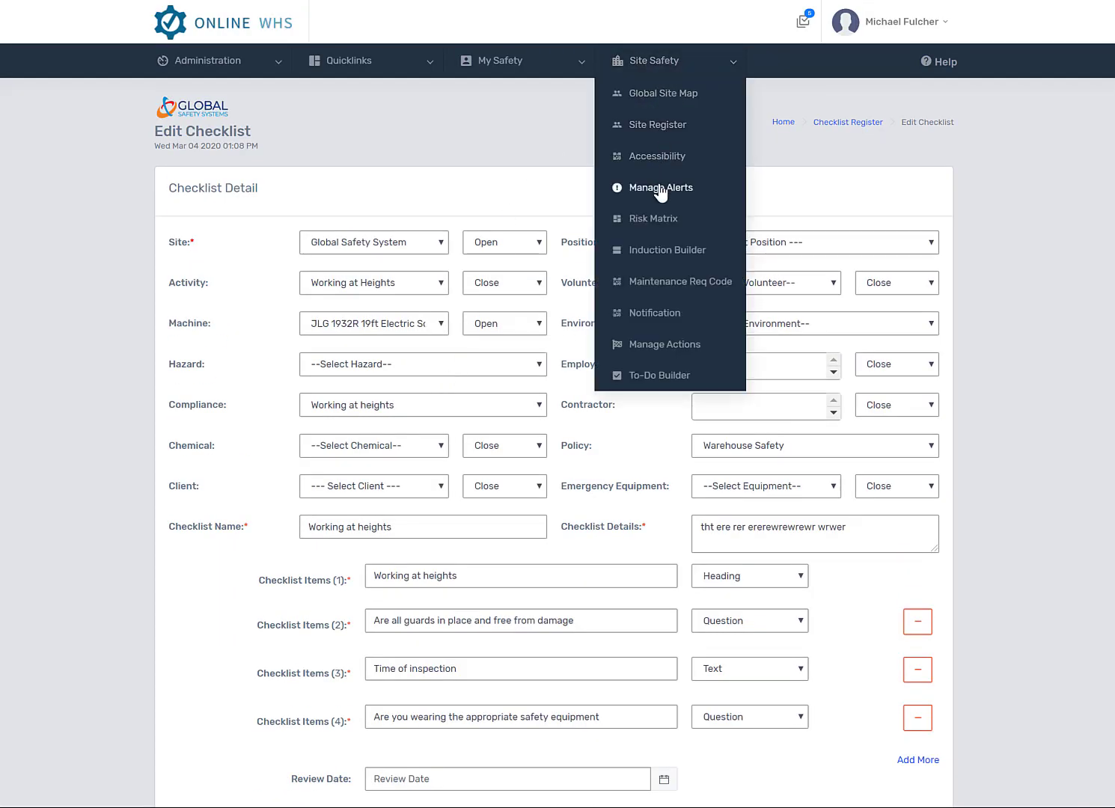
scroll(423, 378, down, 6)
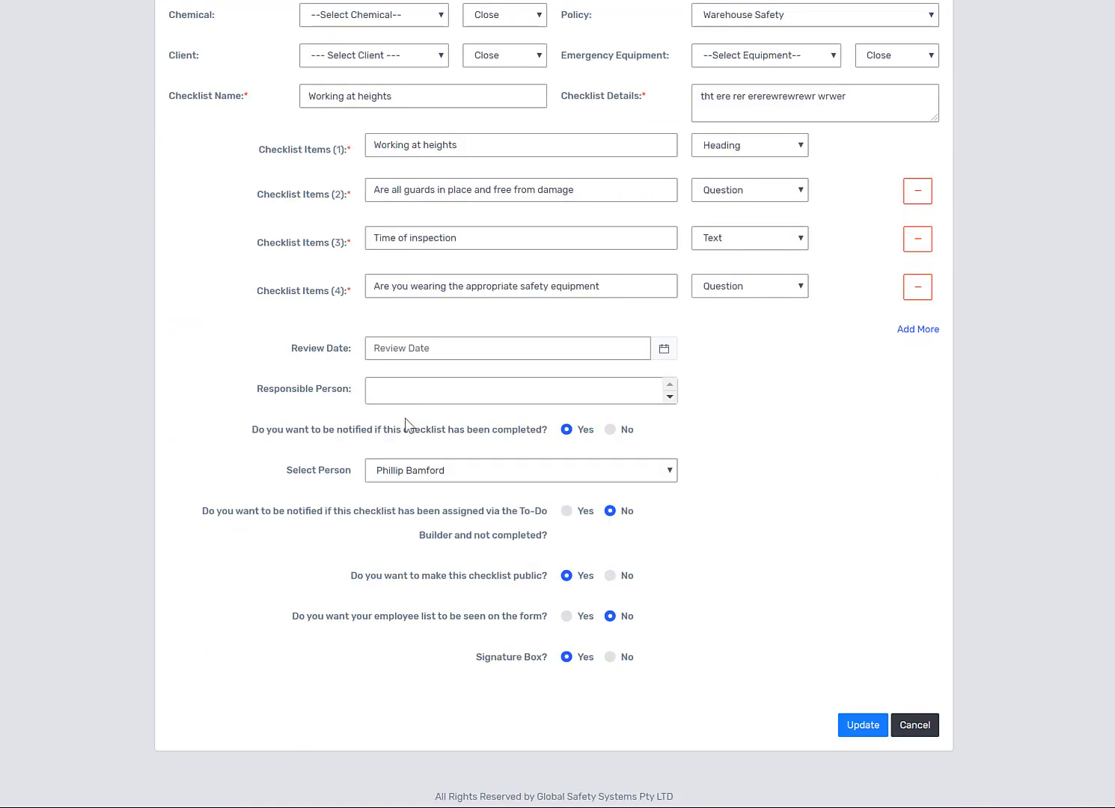
scroll(418, 415, down, 1)
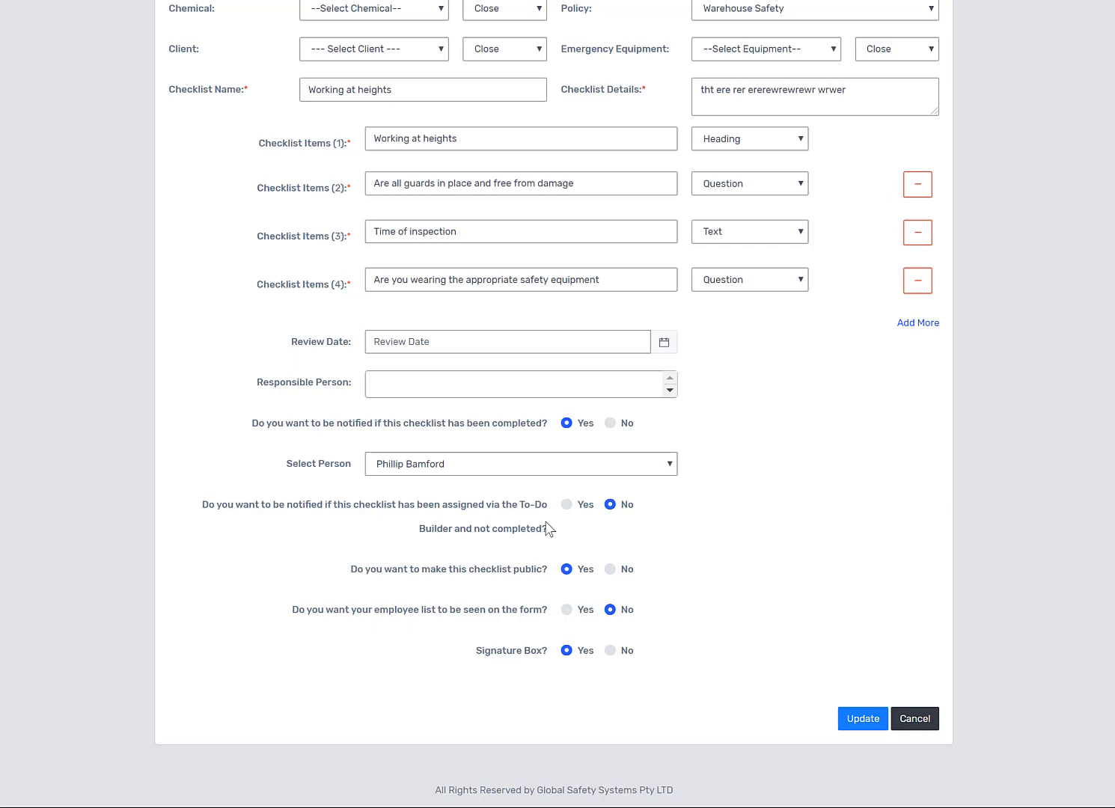
Look over the Site Safety options, including the To-Do Builder, and save the checklist's update
scroll(546, 528, up, 6)
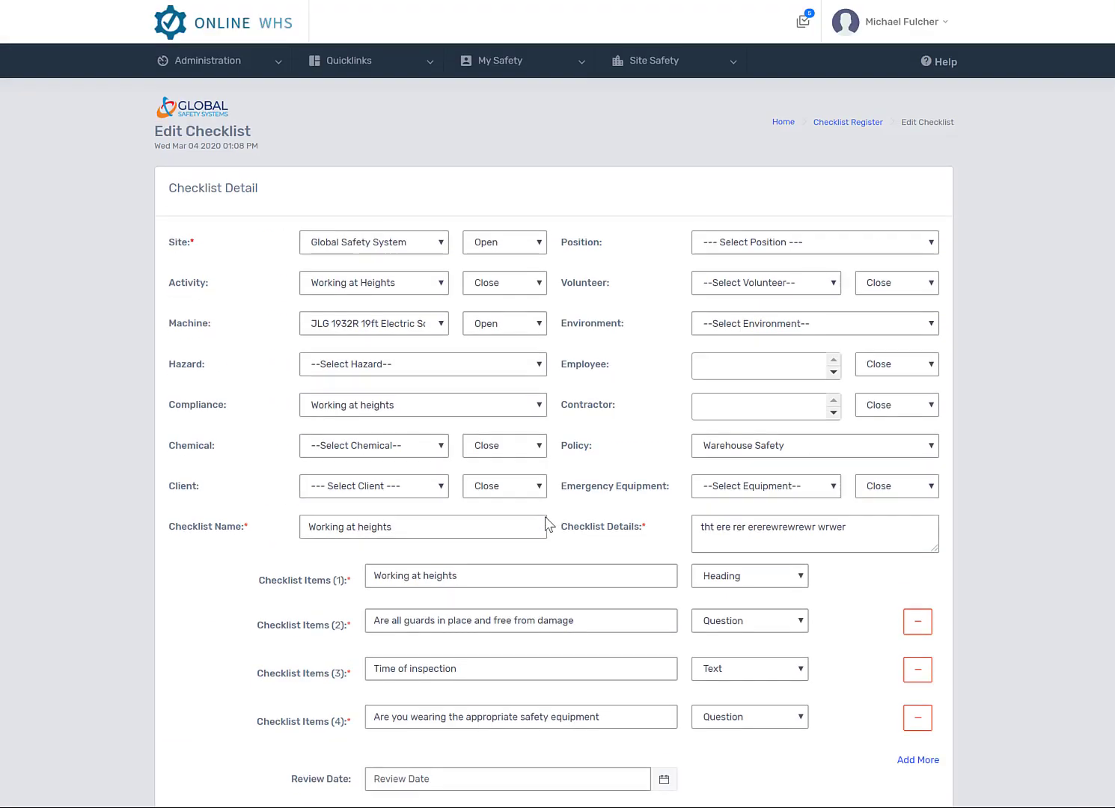
click(668, 64)
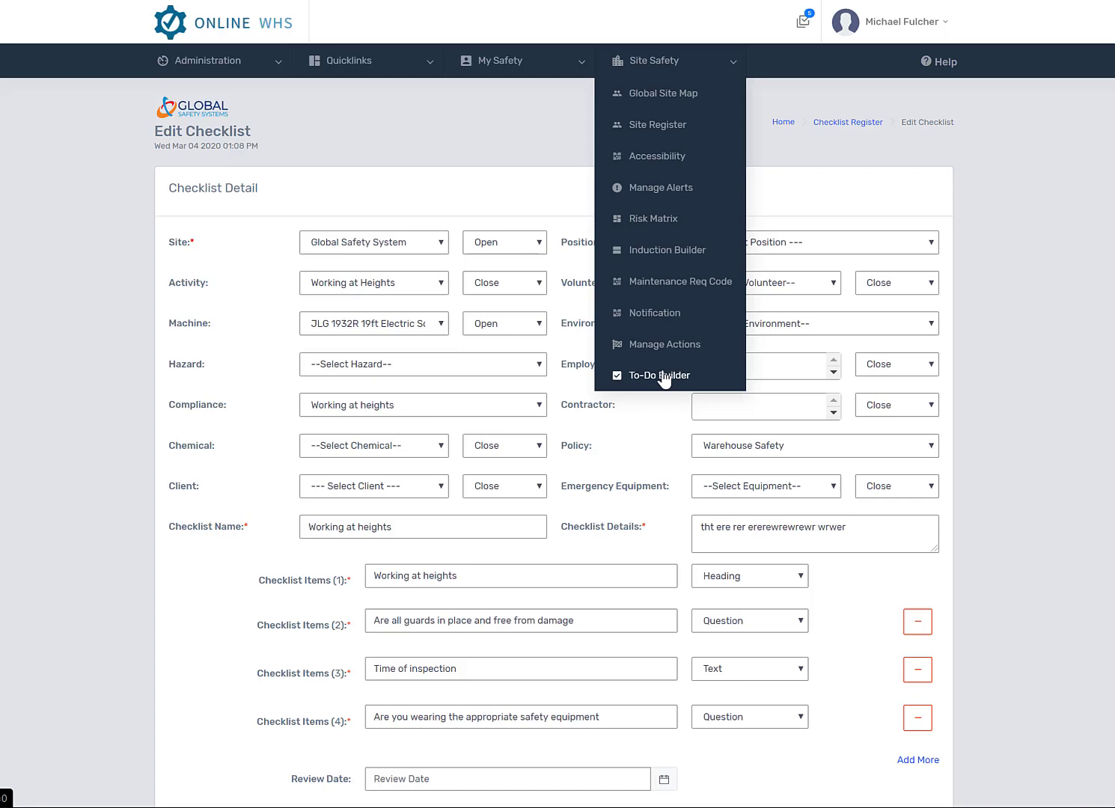
scroll(563, 378, down, 6)
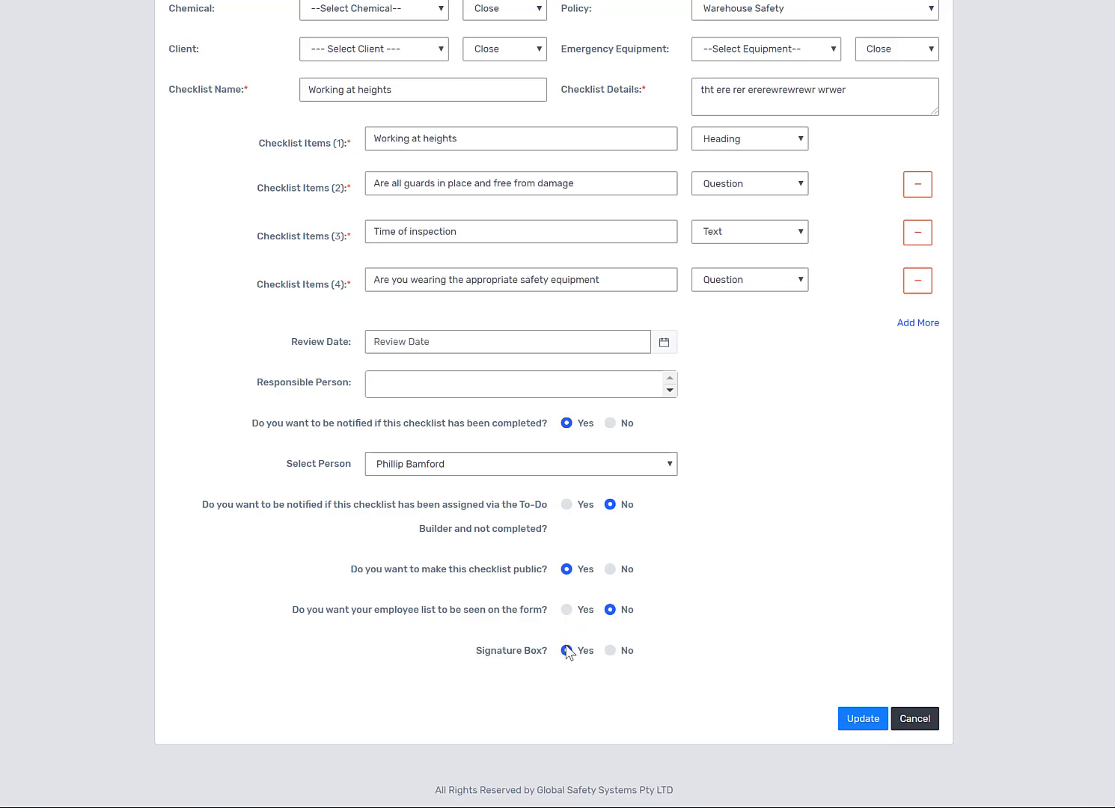
click(864, 722)
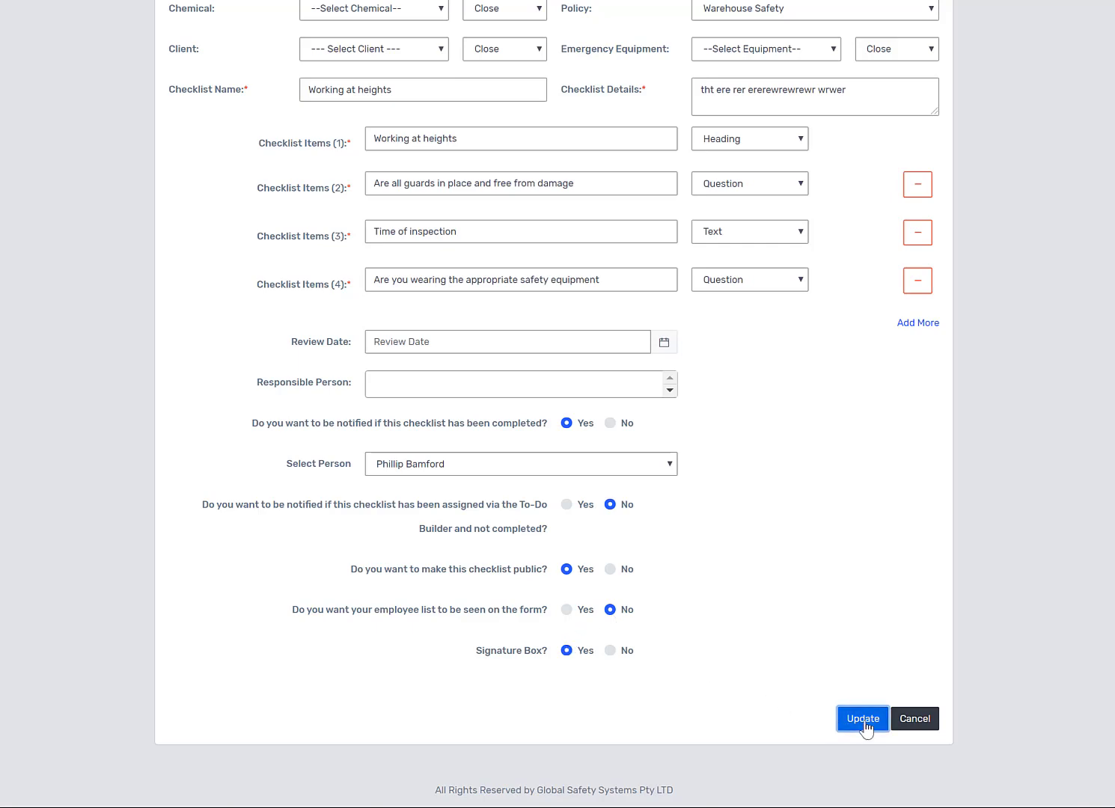
Open the Working at heights checklist from the Checklist Register for completion
scroll(591, 599, down, 5)
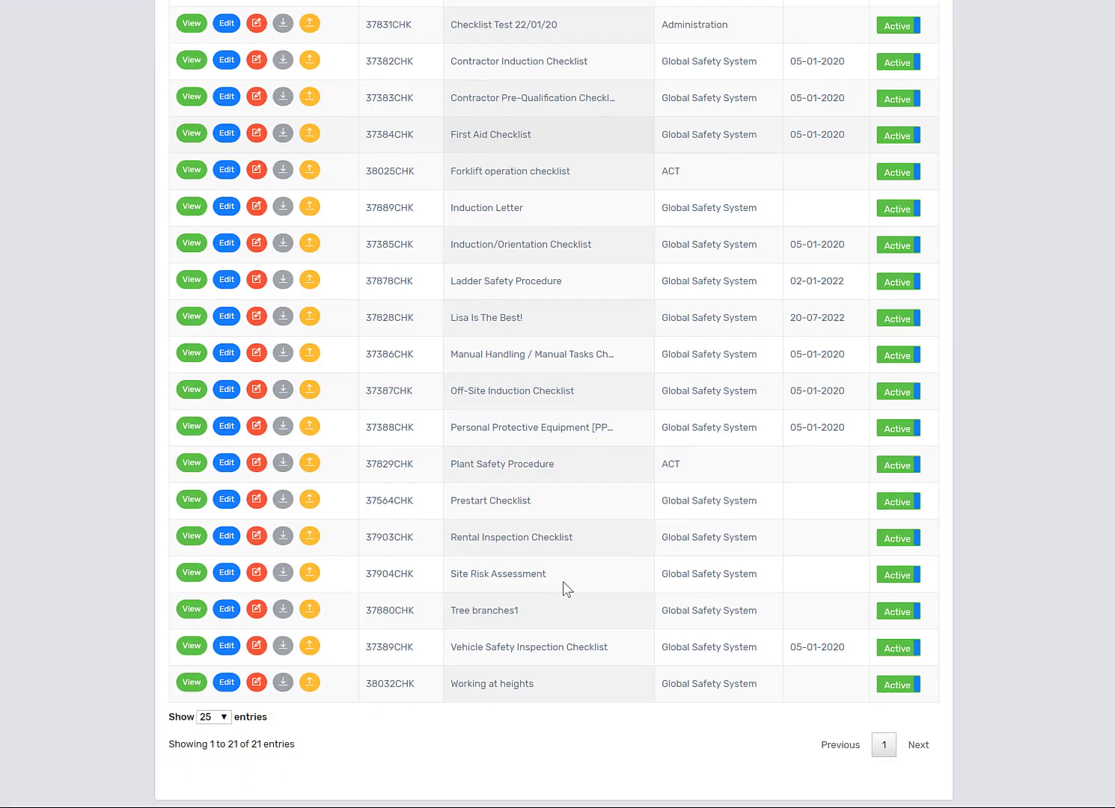
scroll(464, 588, down, 2)
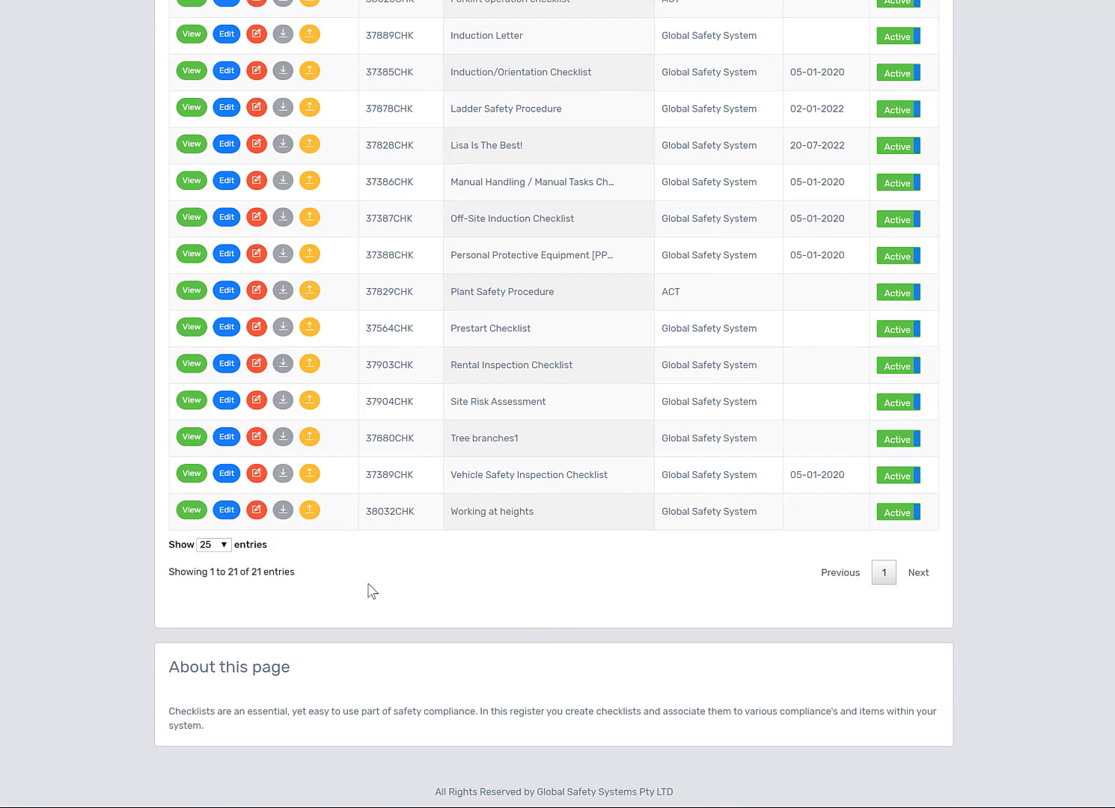
click(191, 512)
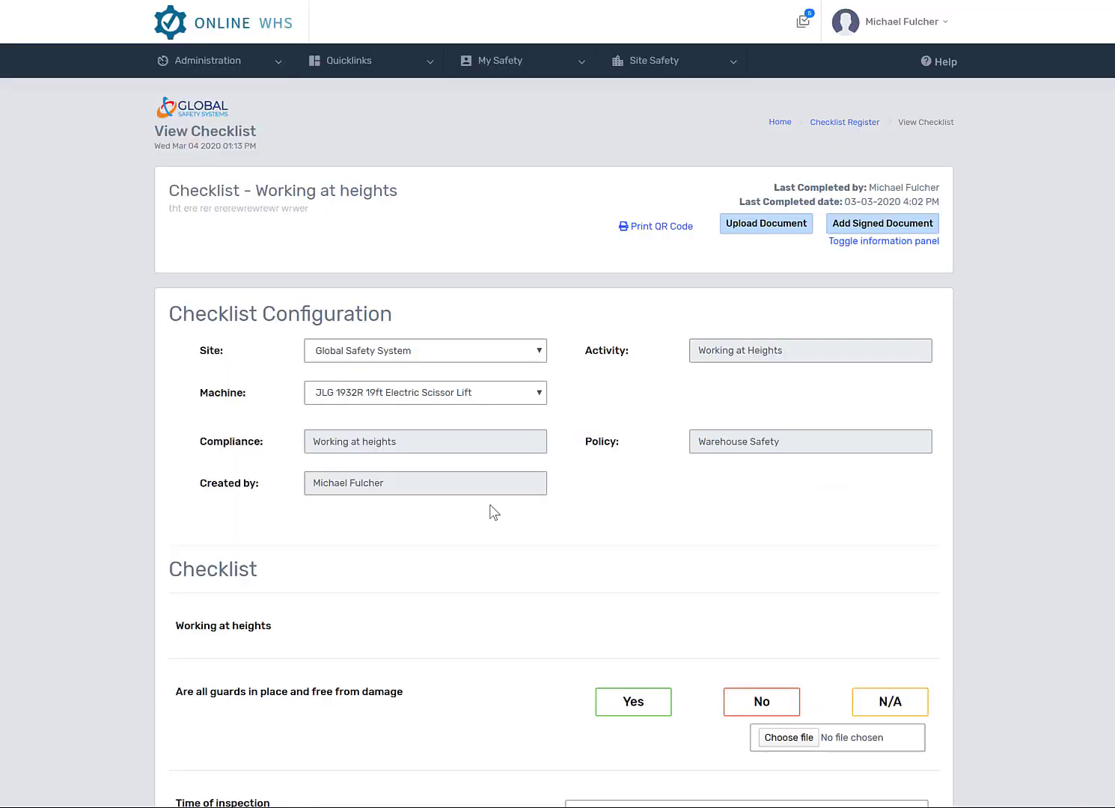
Answer Yes to the guards question and enter "aaAaA" as the time of inspection
scroll(493, 512, down, 2)
scroll(496, 512, down, 1)
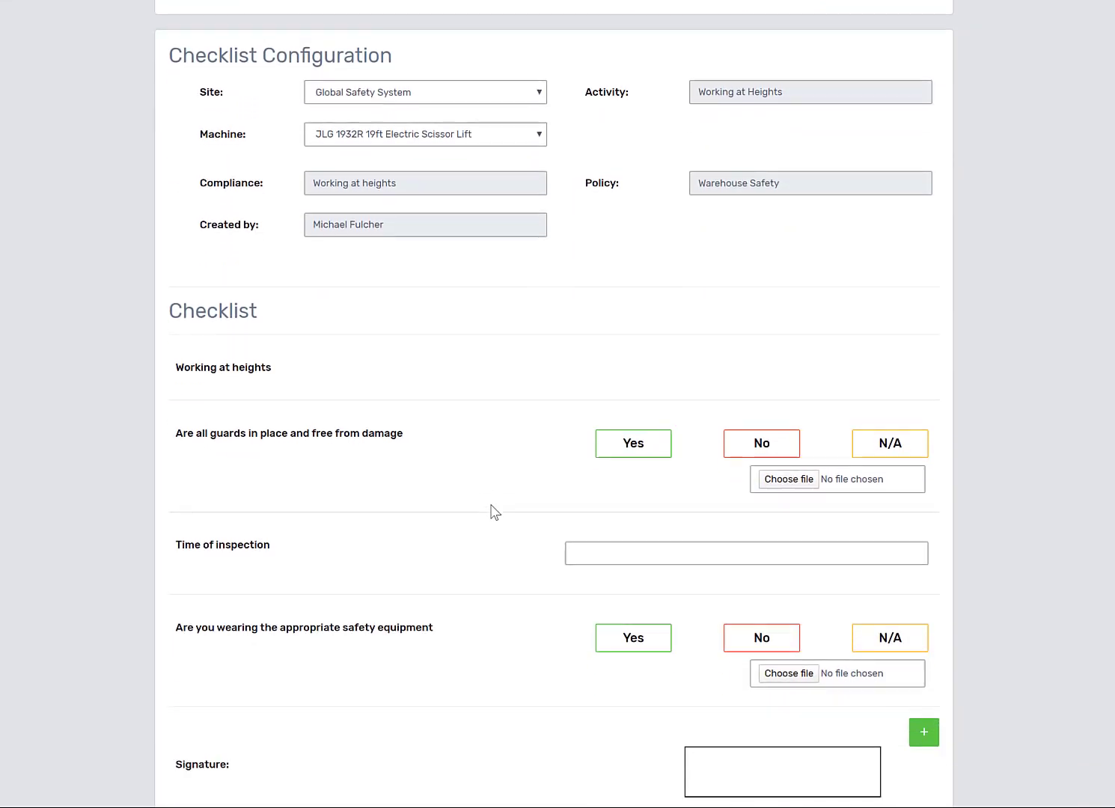
click(622, 453)
click(607, 554)
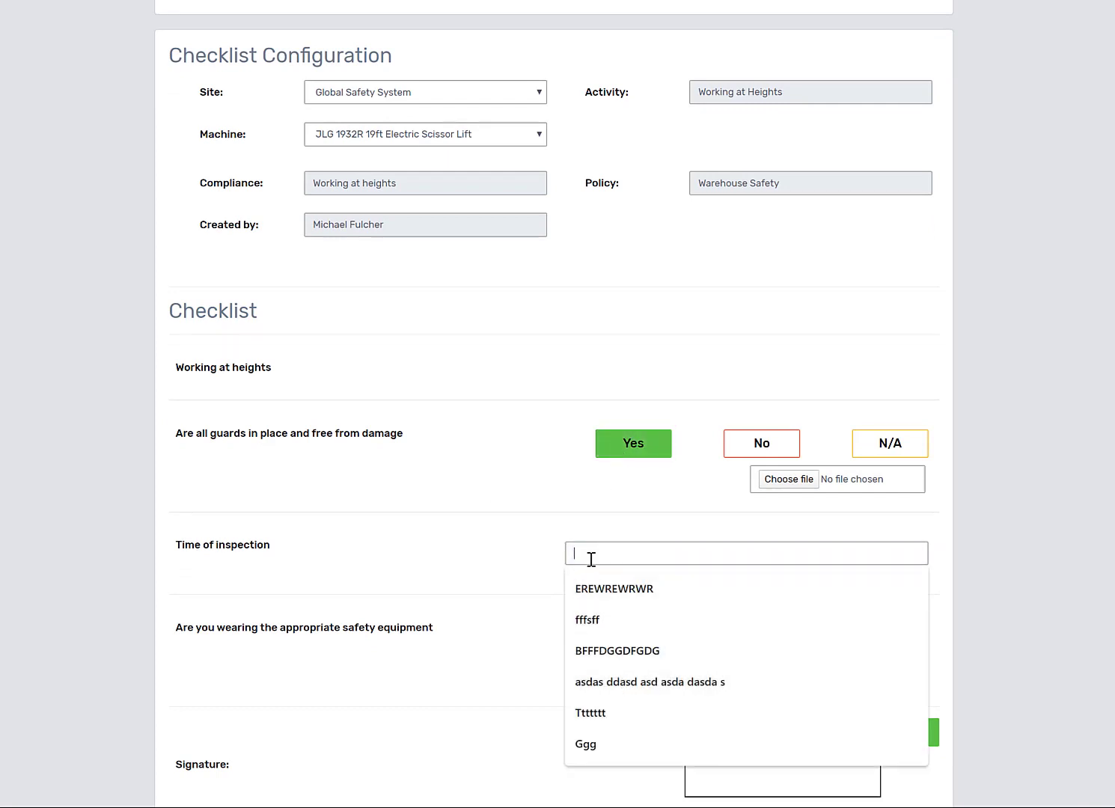
text(aaAaA)
Answer No to the safety equipment question, examine the Add Action form, and change the answer to Yes
click(641, 645)
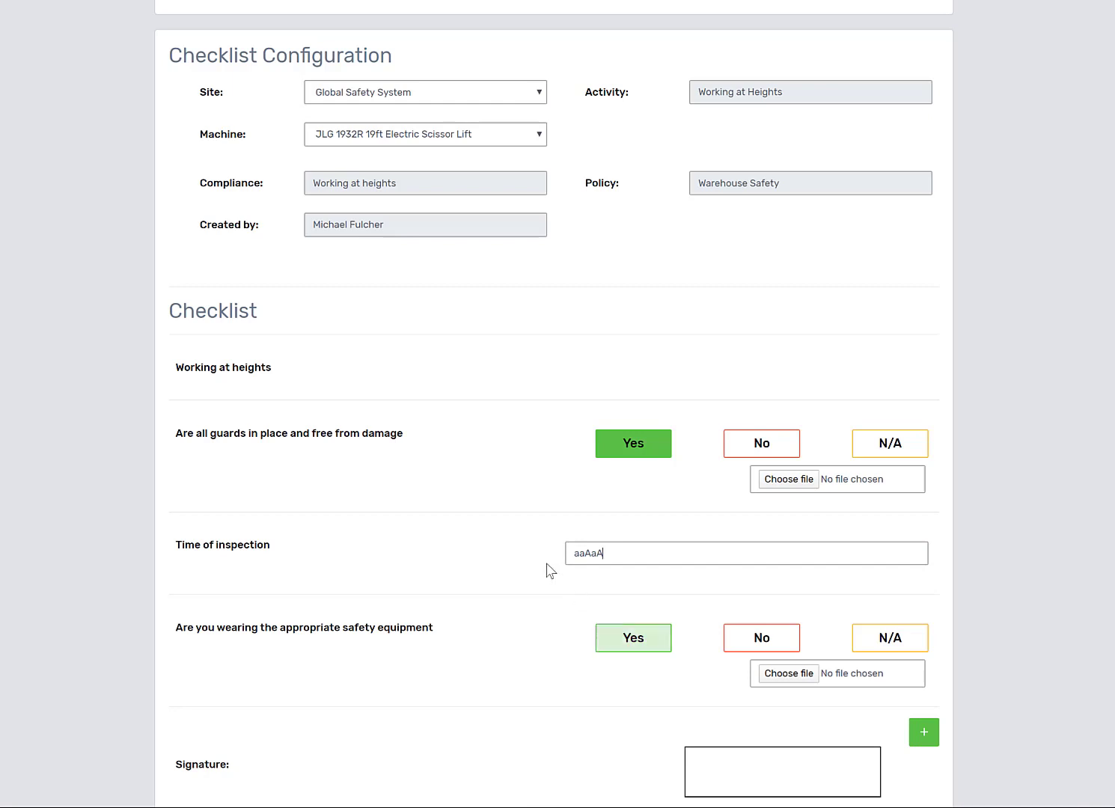
scroll(548, 570, down, 1)
click(751, 561)
scroll(659, 535, down, 5)
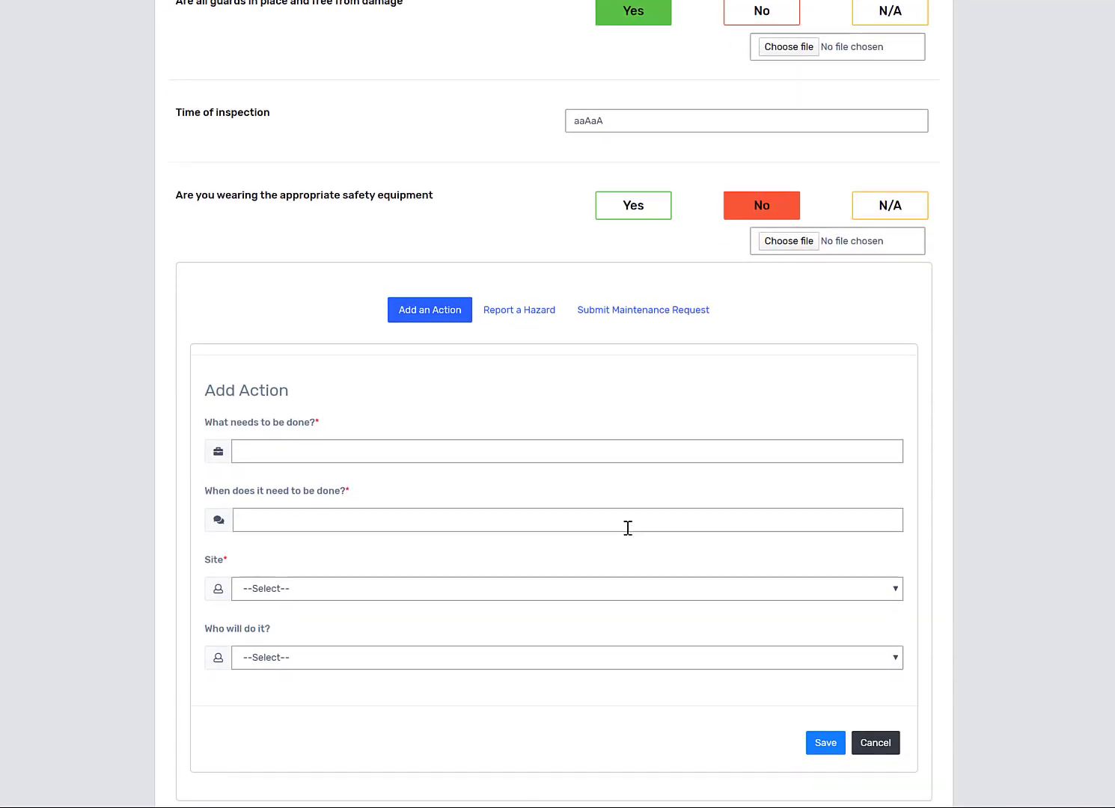
scroll(627, 528, down, 1)
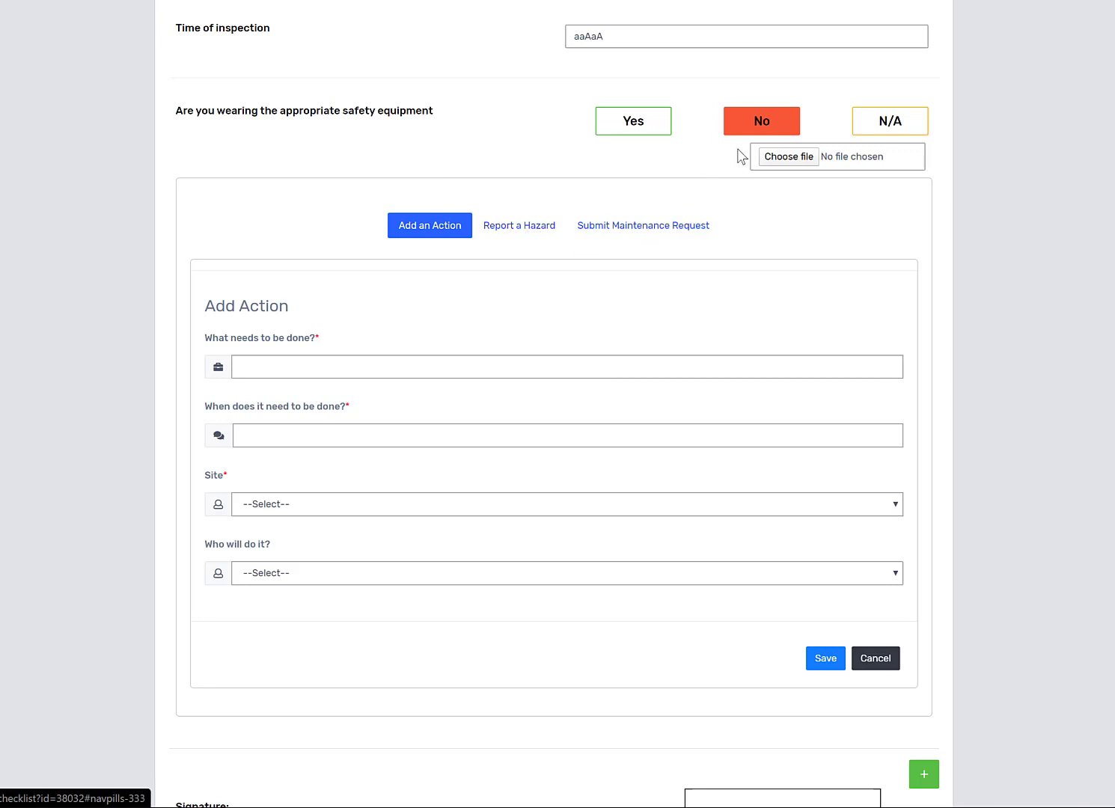
click(634, 123)
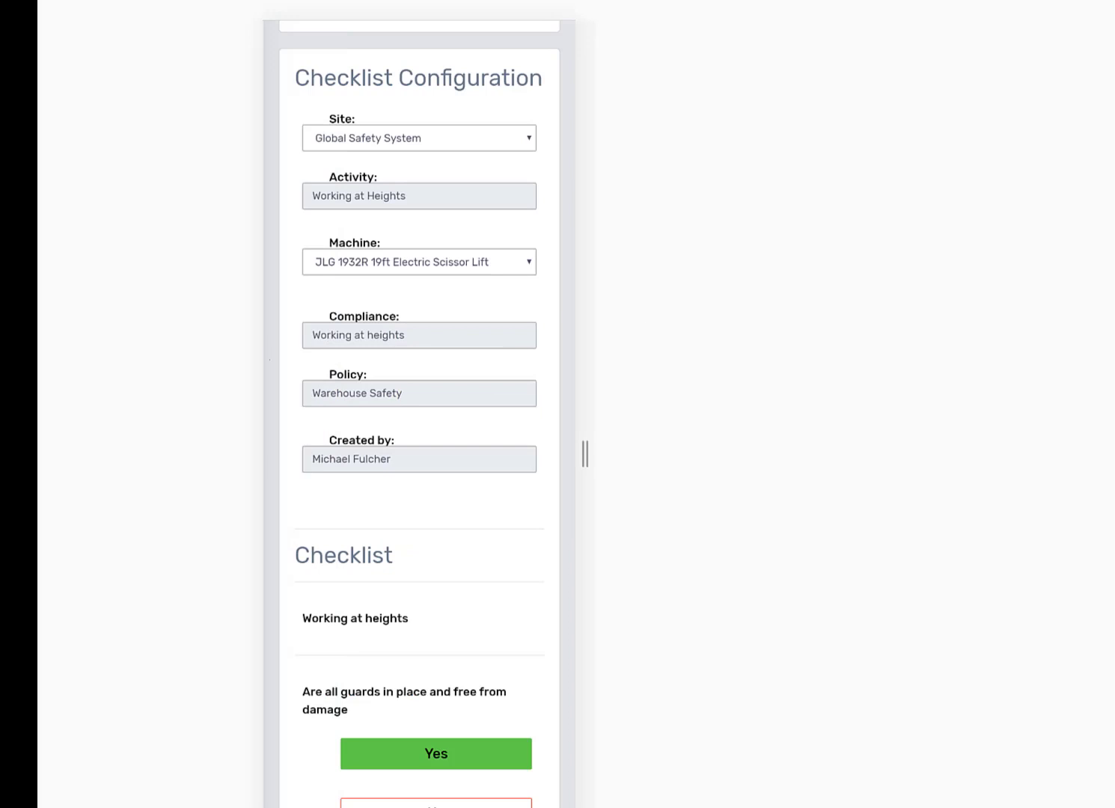
Sign the checklist, add a second signature box and sign it as well, and submit the completed checklist
scroll(419, 411, down, 5)
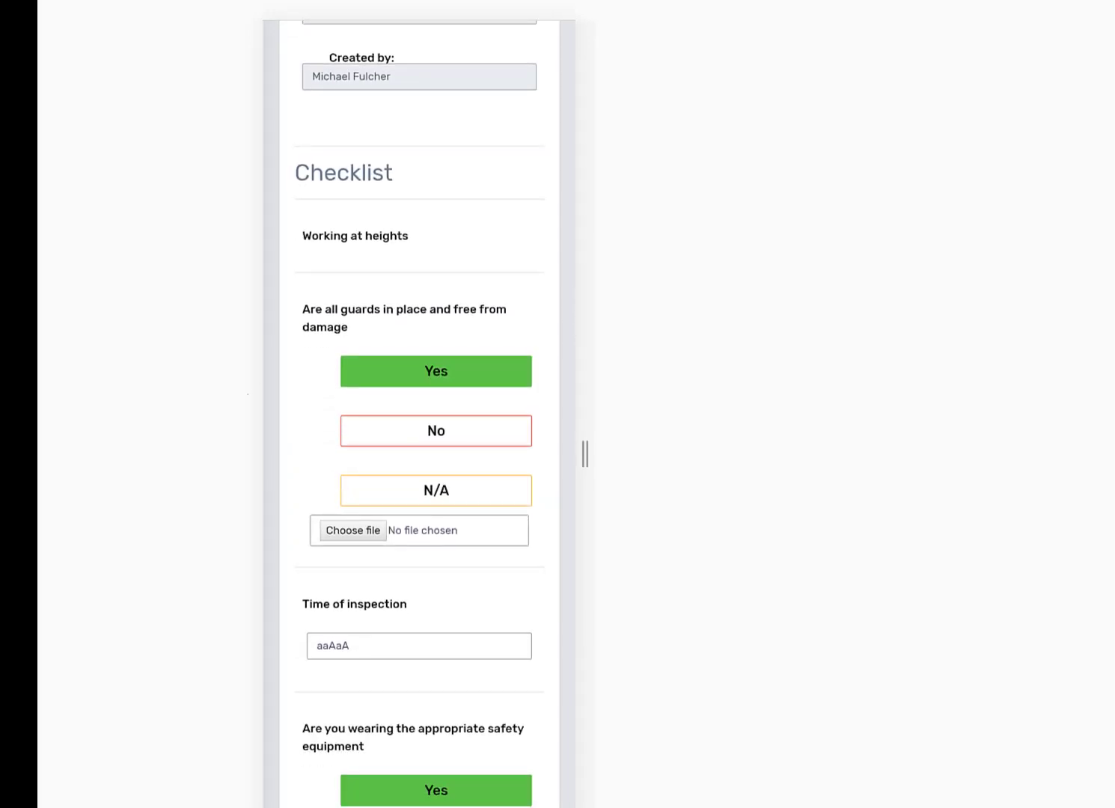
scroll(419, 411, down, 1)
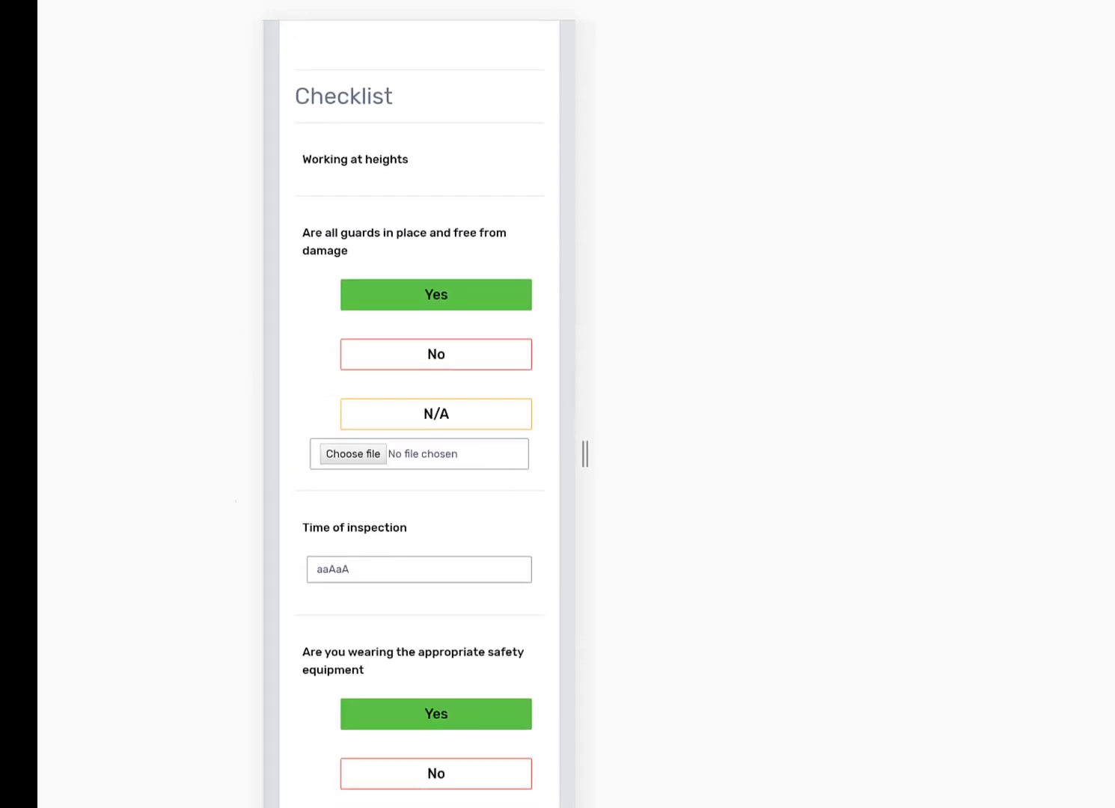
scroll(419, 412, down, 1)
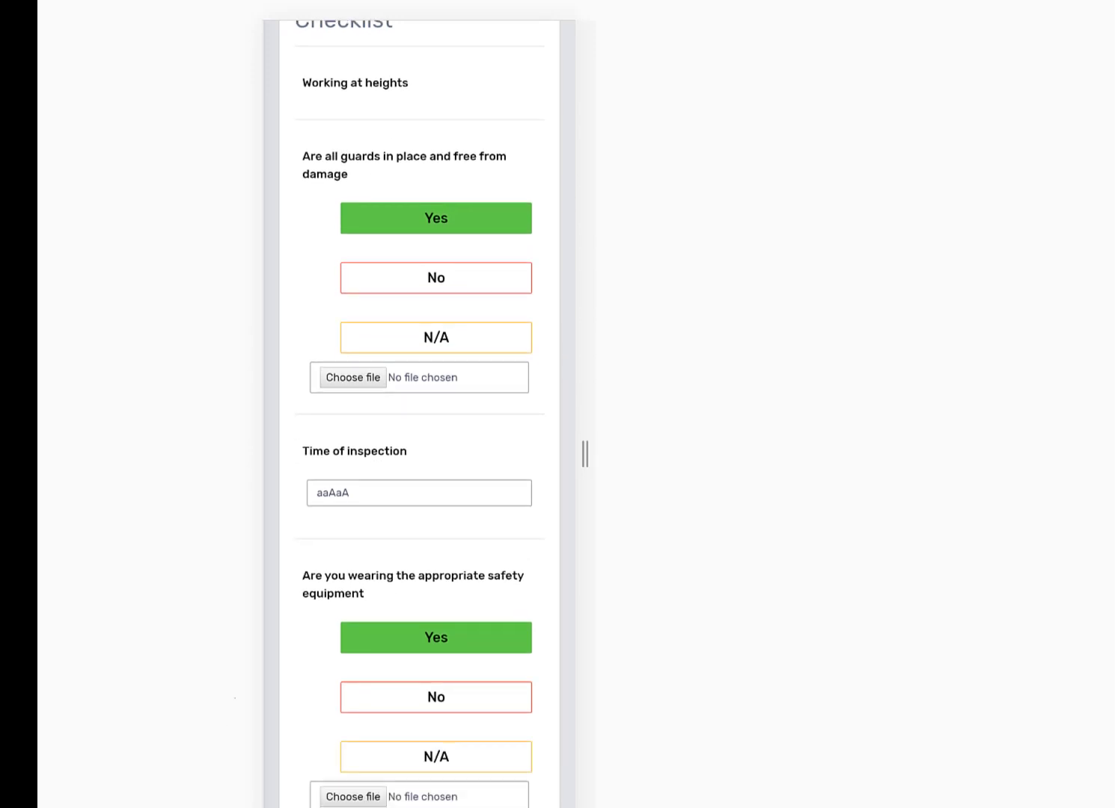
scroll(419, 412, down, 3)
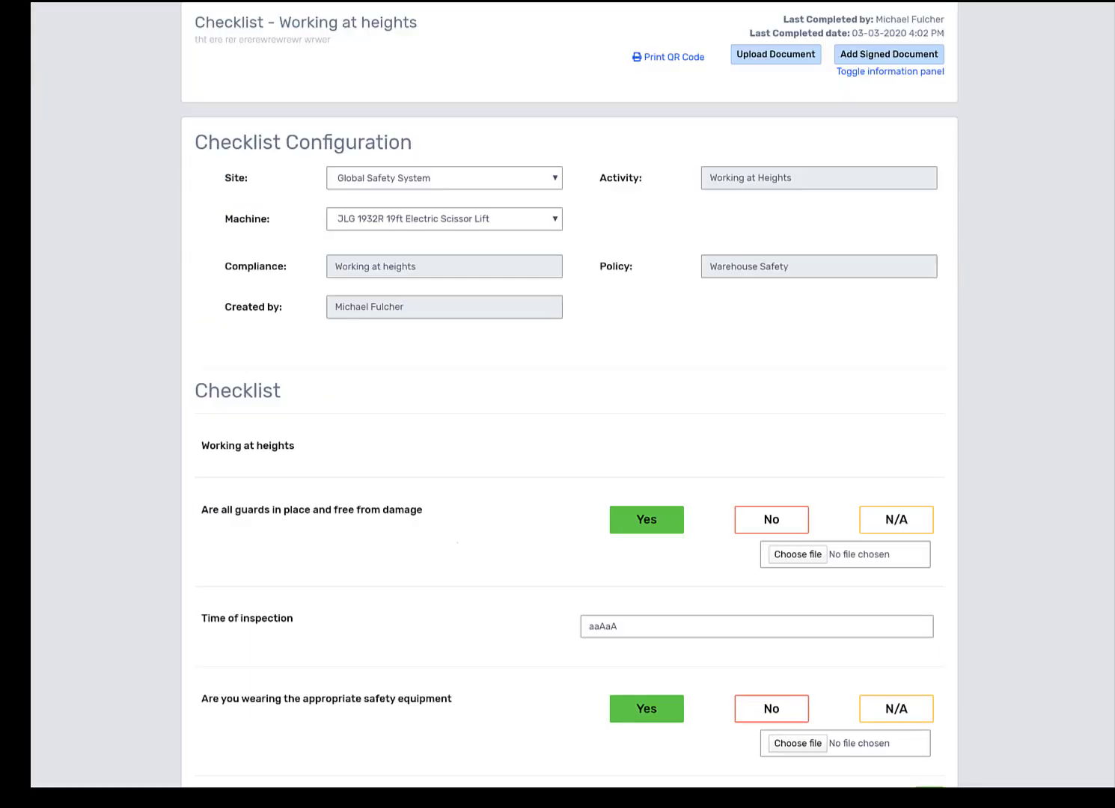
mouse_move(754, 625)
mouse_down()
mouse_move(796, 641)
mouse_move(820, 628)
mouse_up()
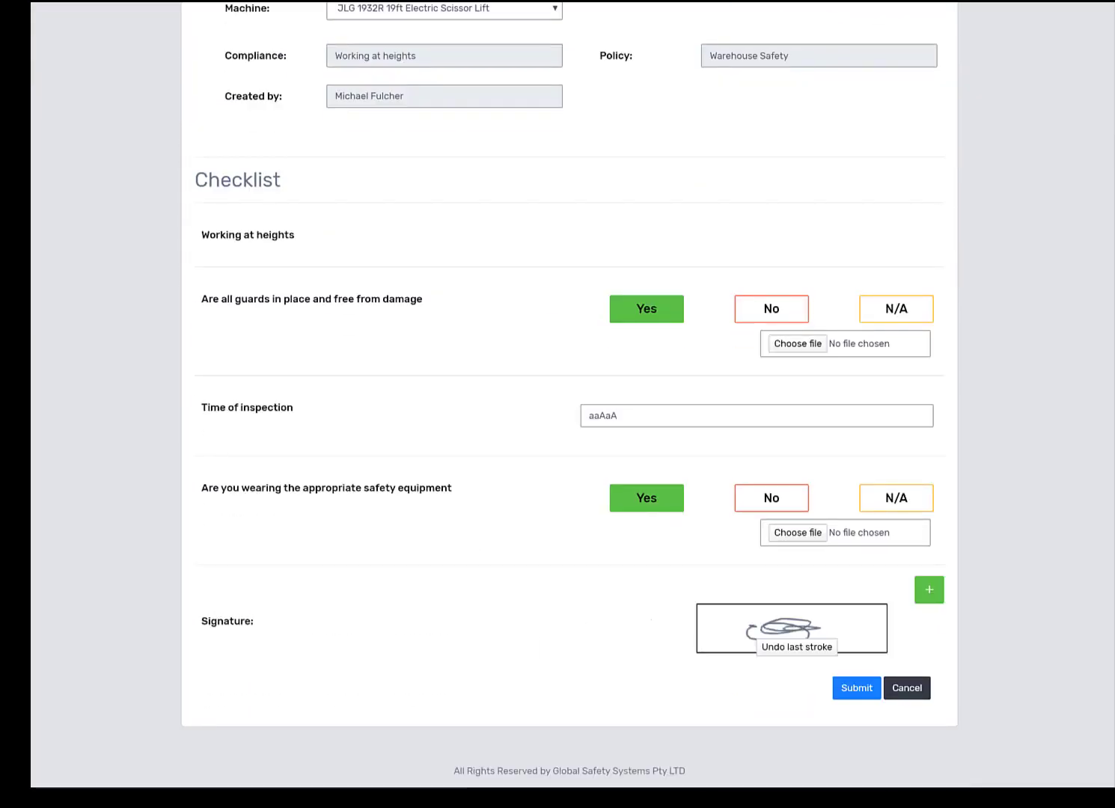
click(929, 590)
mouse_move(748, 695)
mouse_down()
mouse_move(809, 677)
mouse_move(839, 683)
mouse_up()
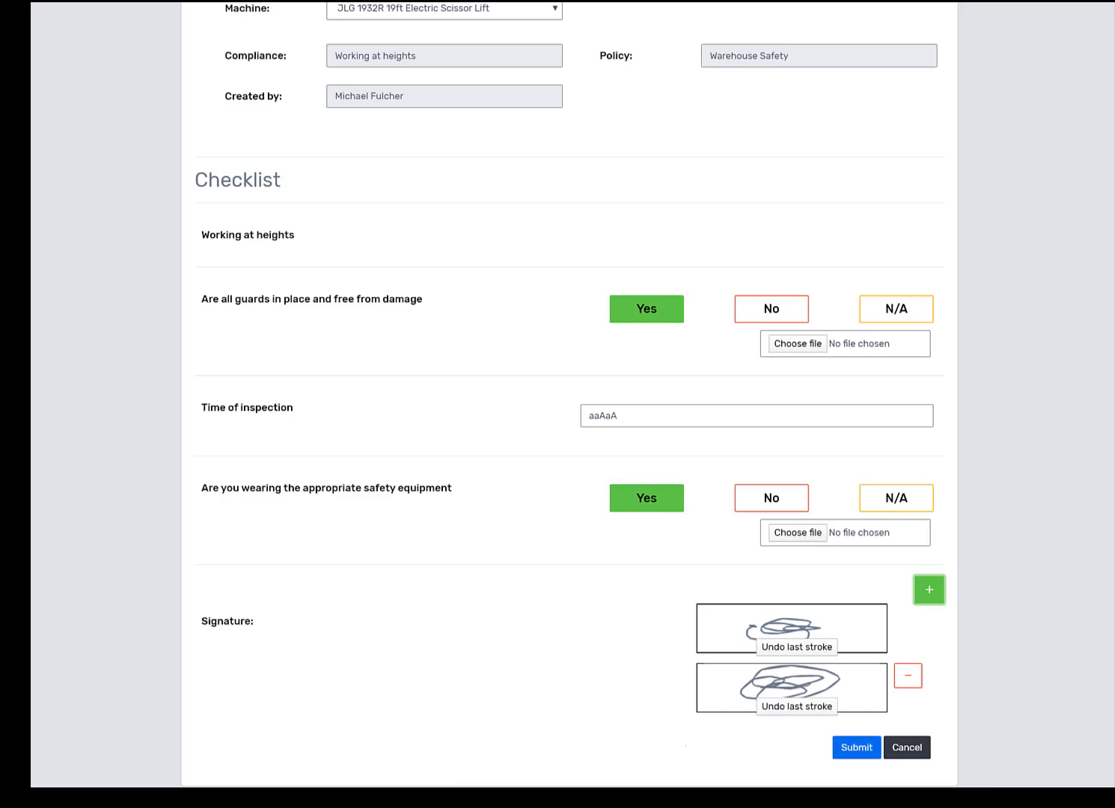
click(857, 747)
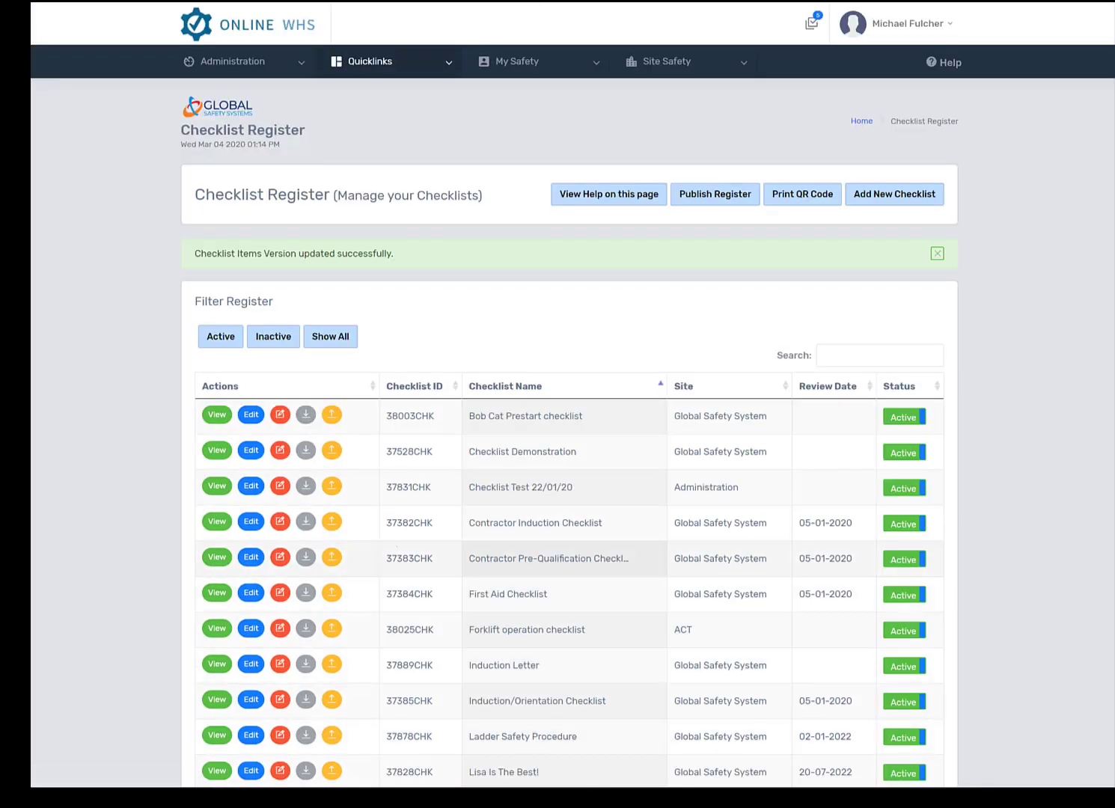
Reopen the Working at heights checklist and examine its completion log in the information panel
scroll(561, 498, down, 8)
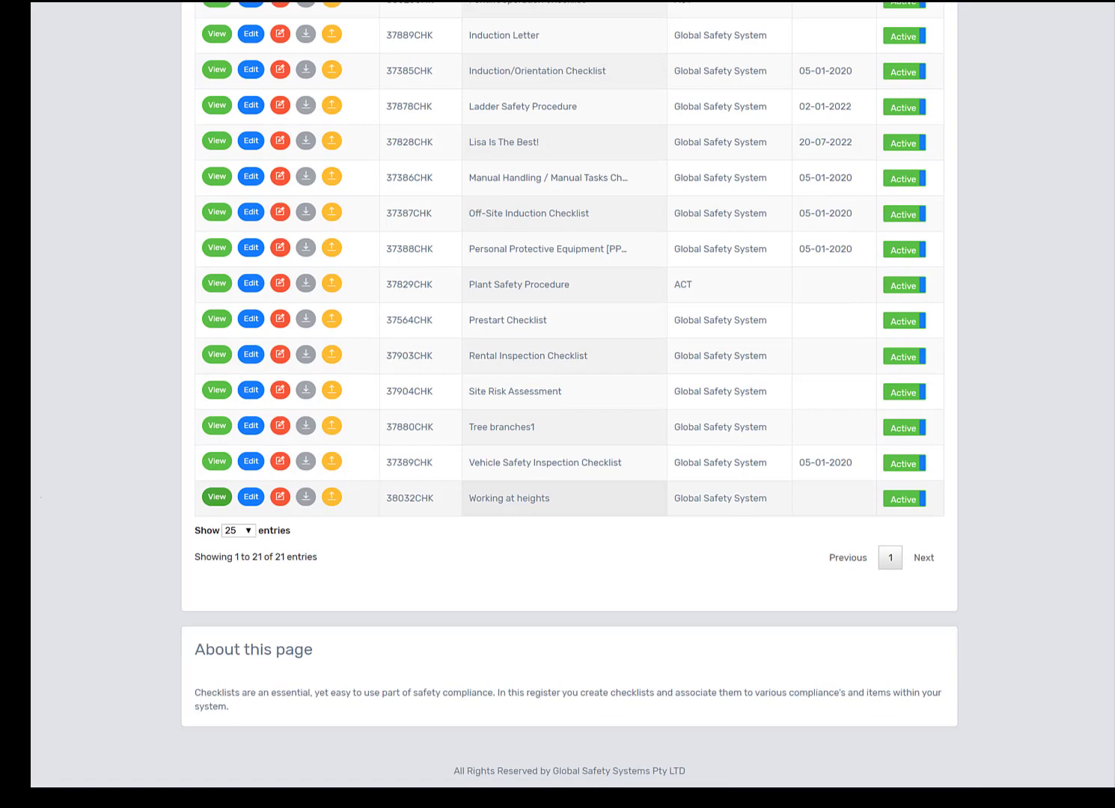
click(216, 496)
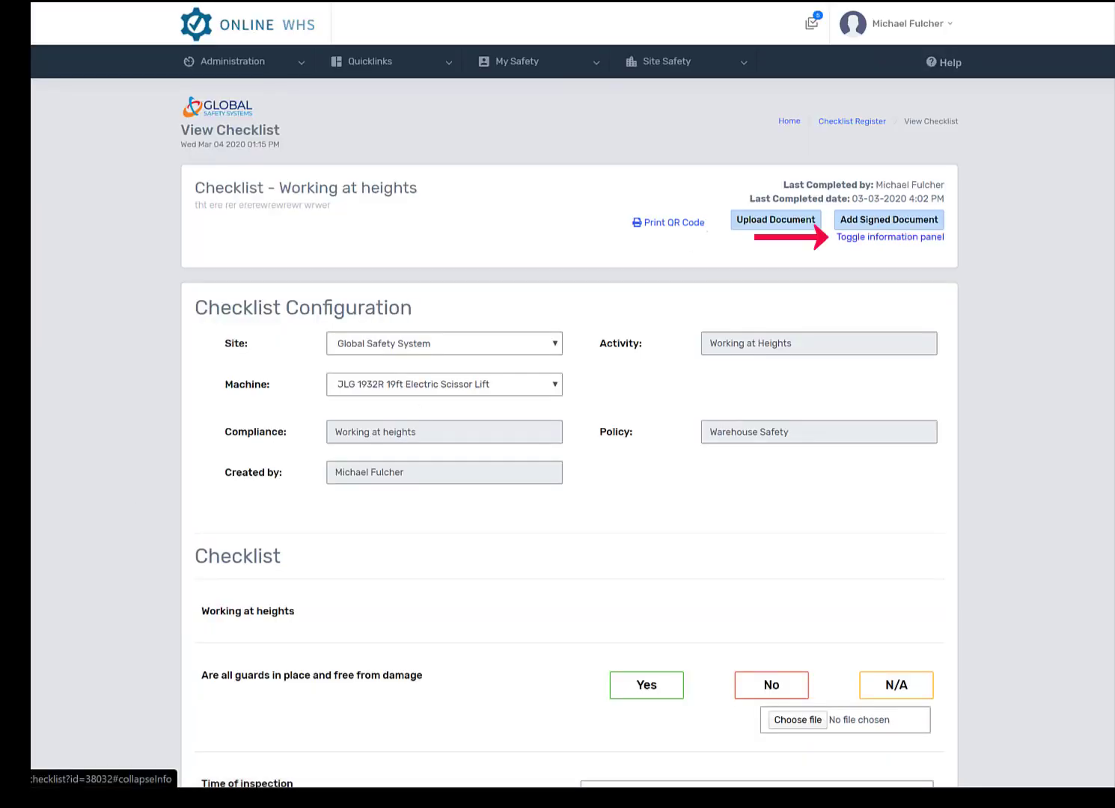
click(890, 237)
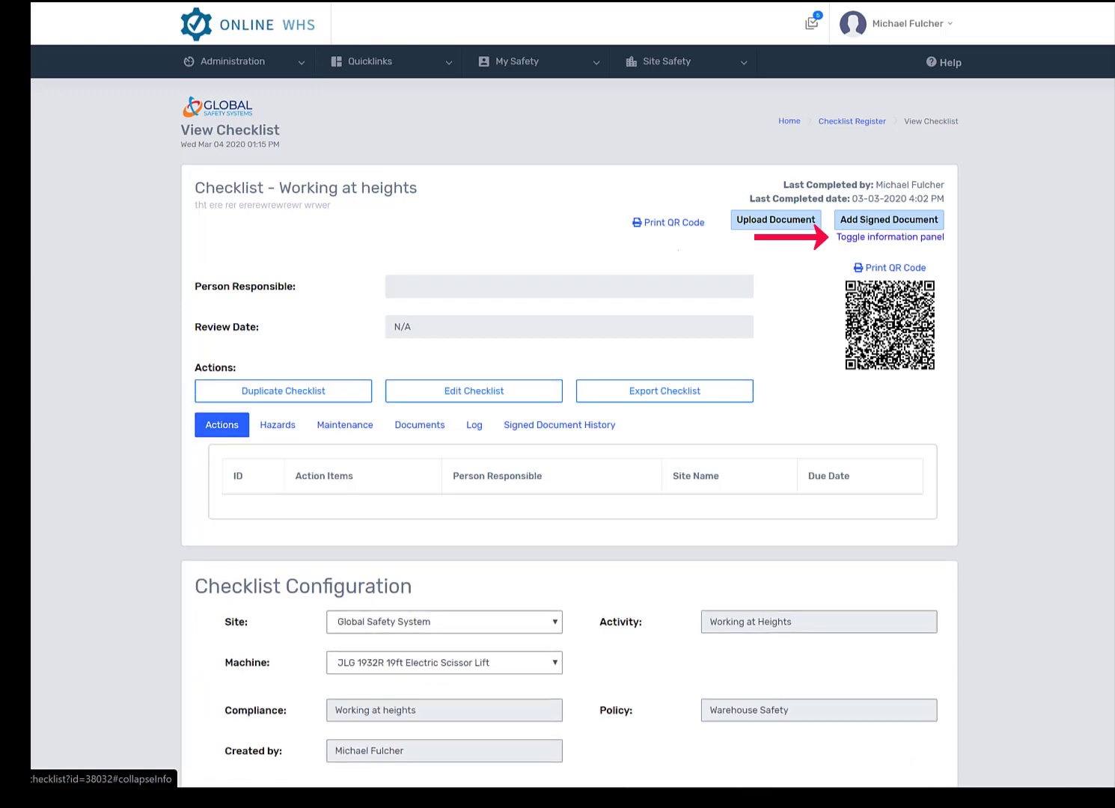
click(474, 424)
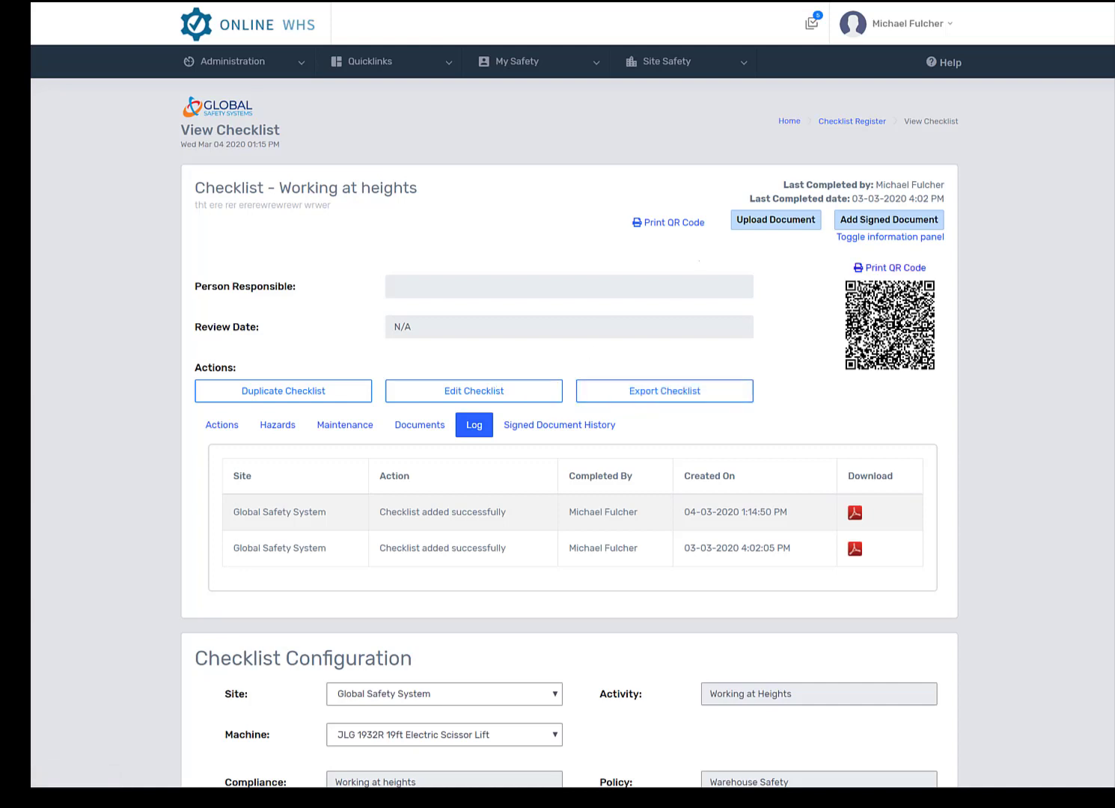
Preview the checklist's printable QR code sheet, cancel printing, and return to the Checklist Register
click(890, 268)
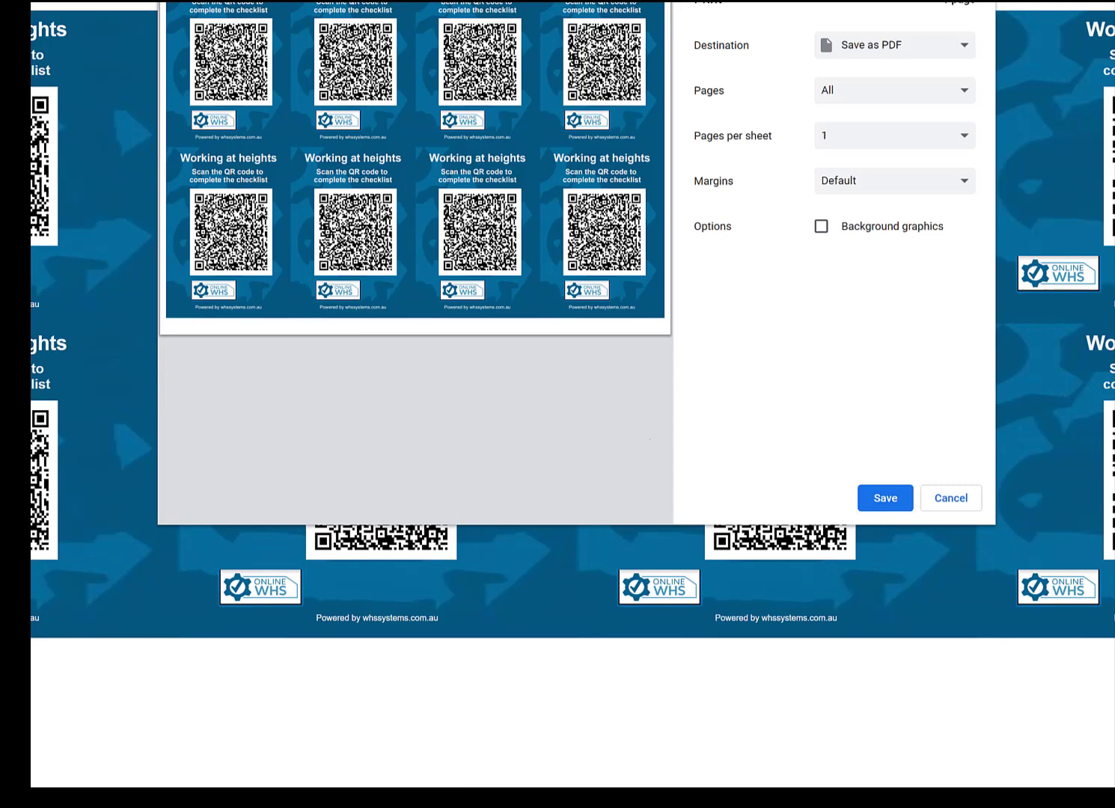
click(952, 498)
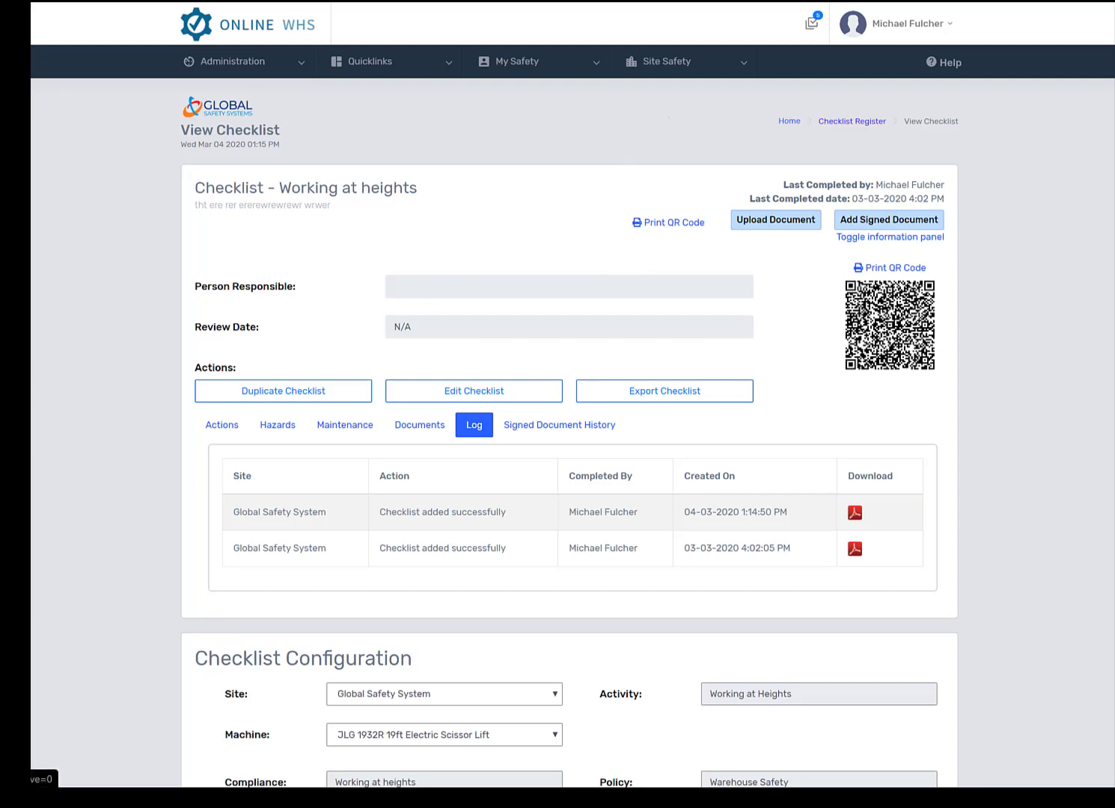
key(alt+Left)
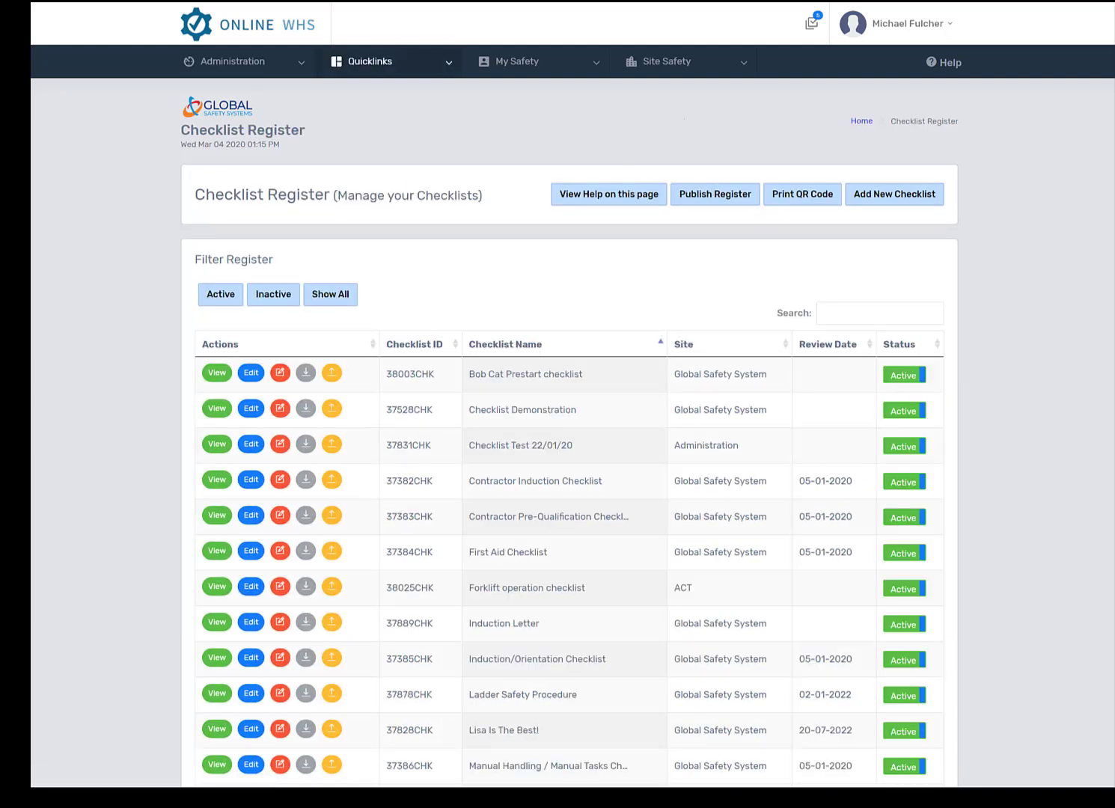
View the Working at heights entry in the Compliance Register and examine its completed checklists
click(862, 120)
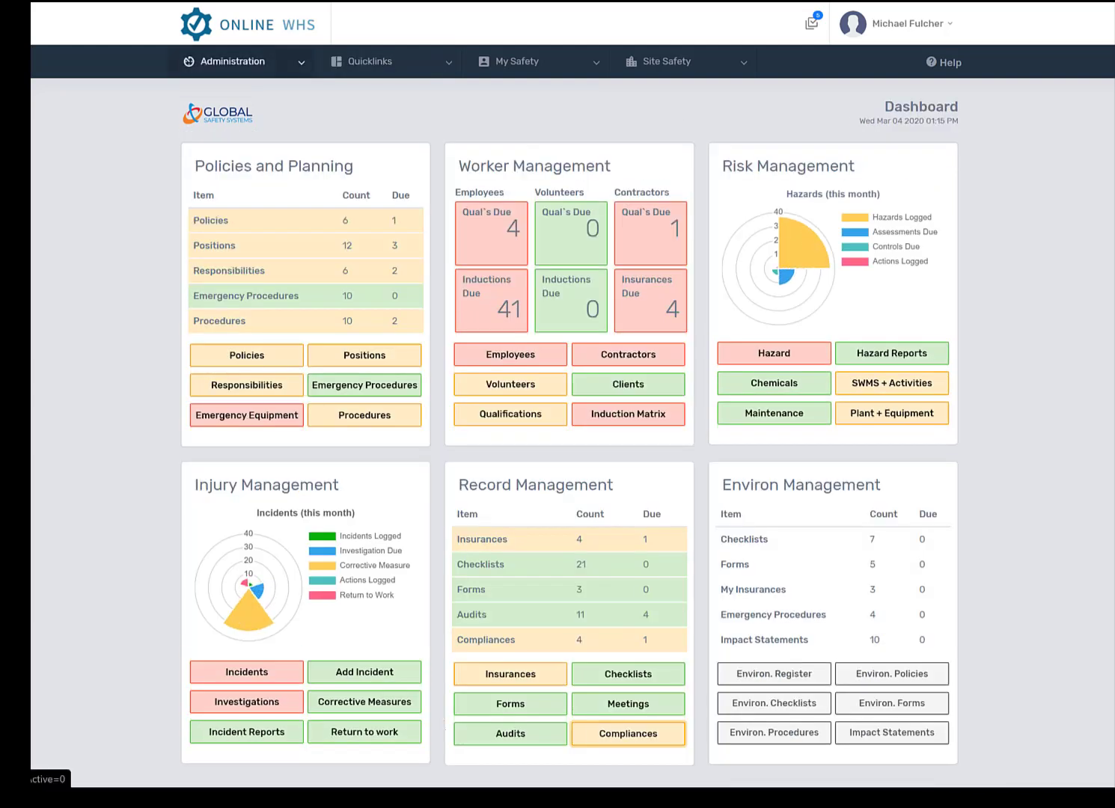
click(628, 733)
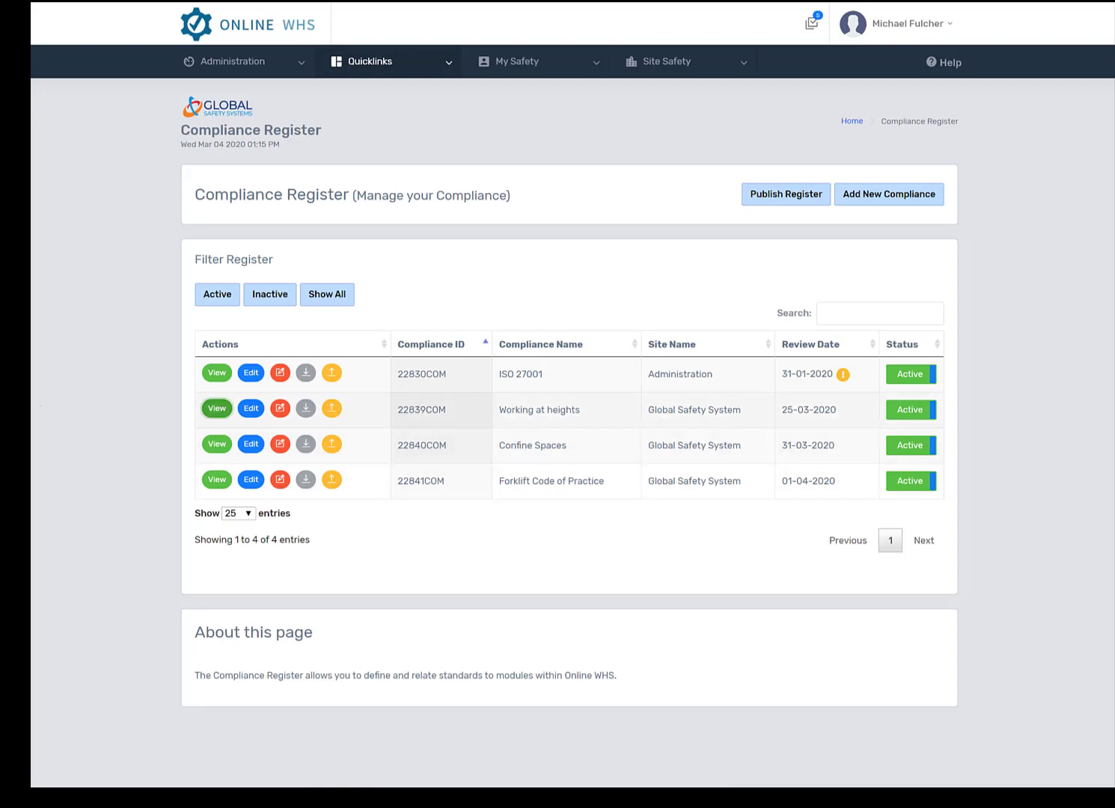
click(217, 408)
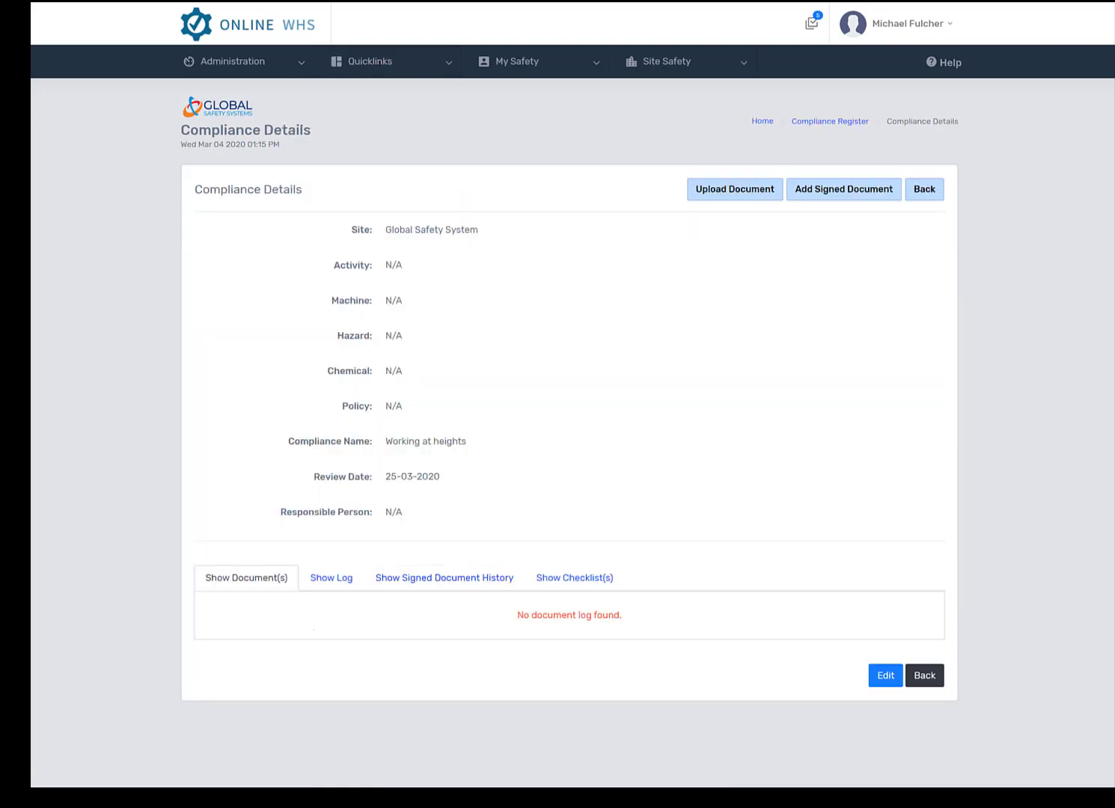
click(575, 578)
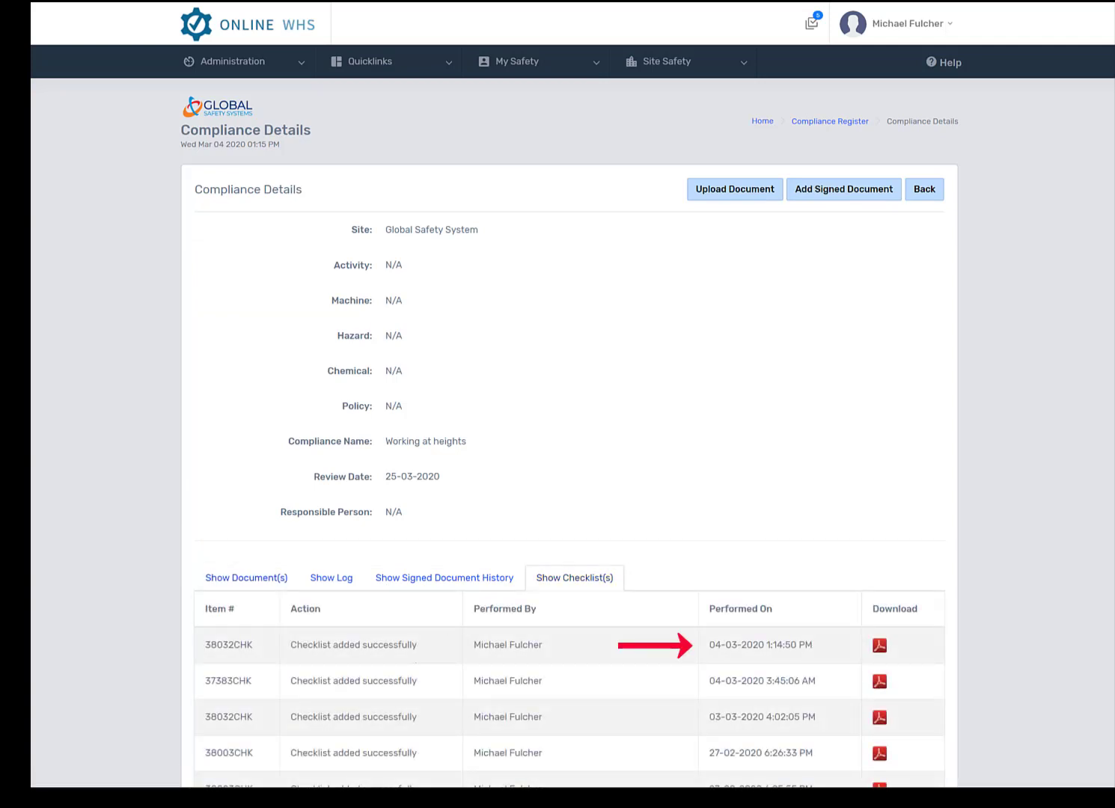
View the JLG 1932R 19ft Electric Scissor Lift in the Plant and Equipment Register and examine its related QR code links
click(248, 25)
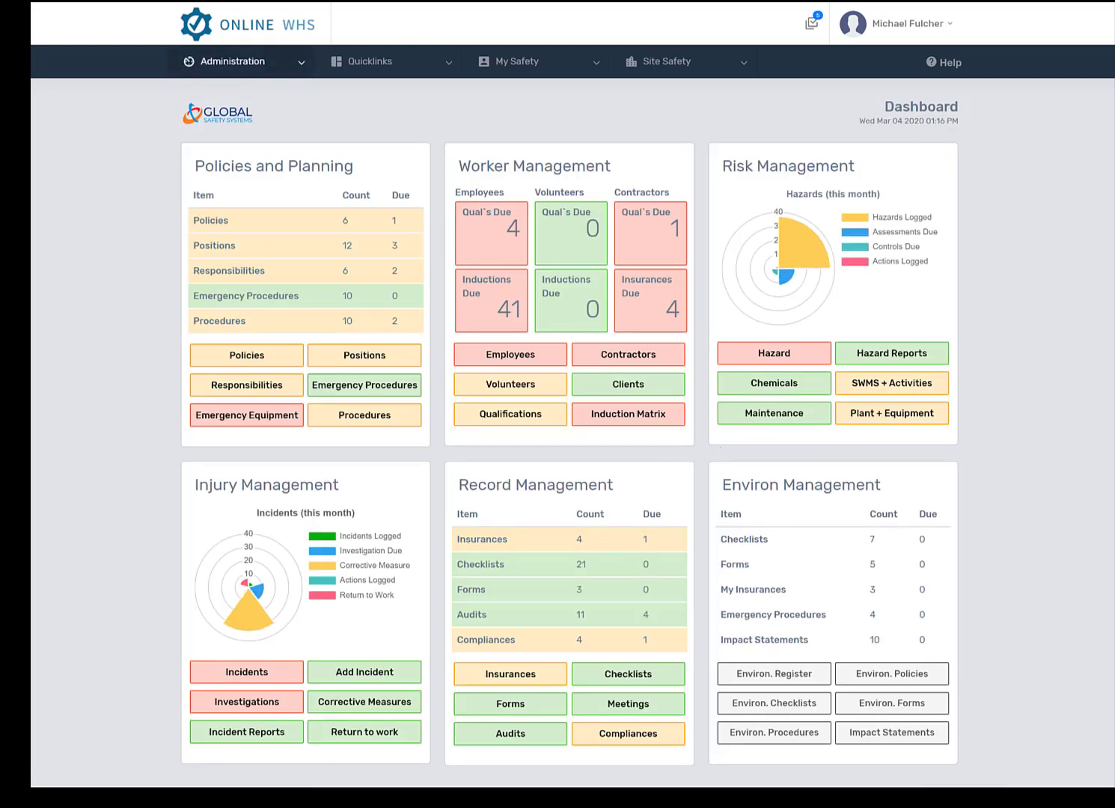
click(892, 413)
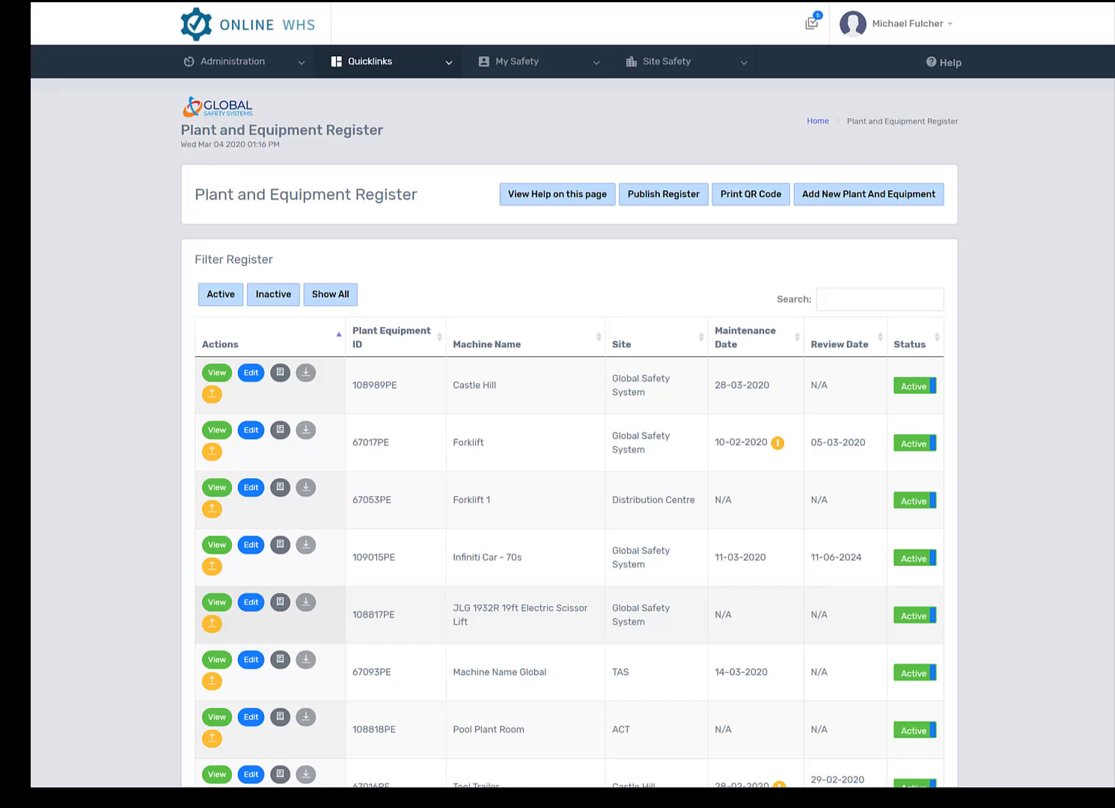
click(217, 602)
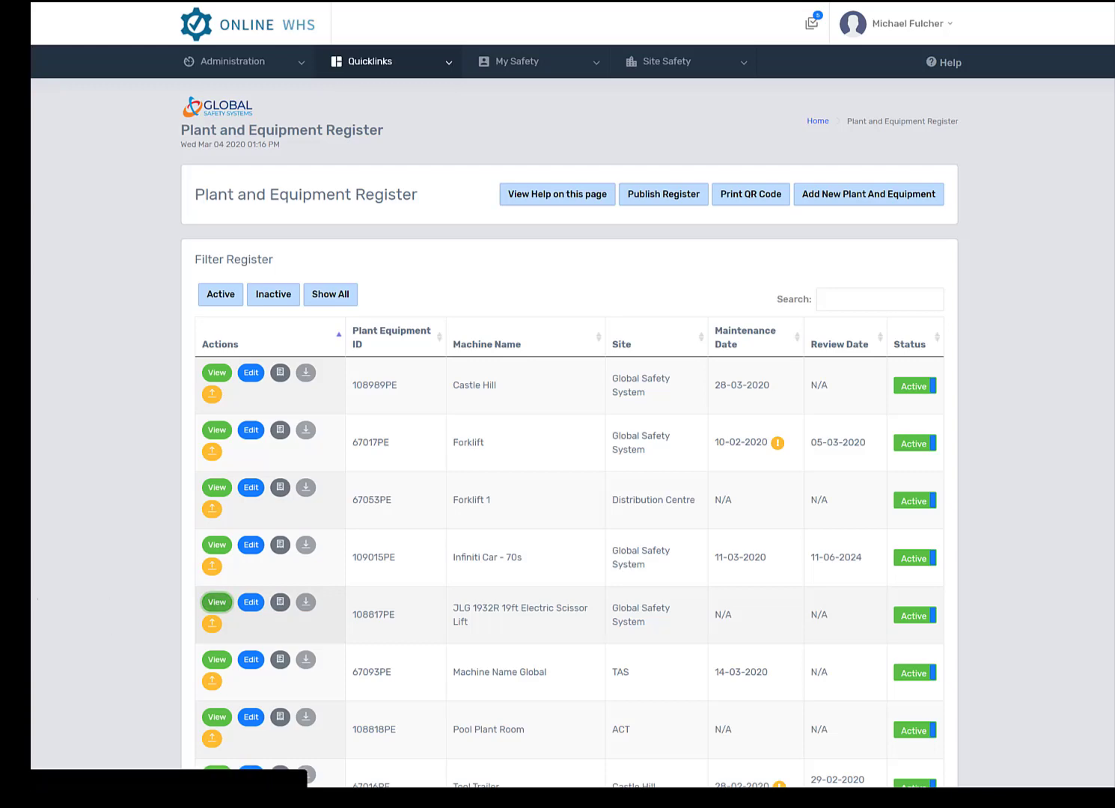
scroll(558, 397, down, 10)
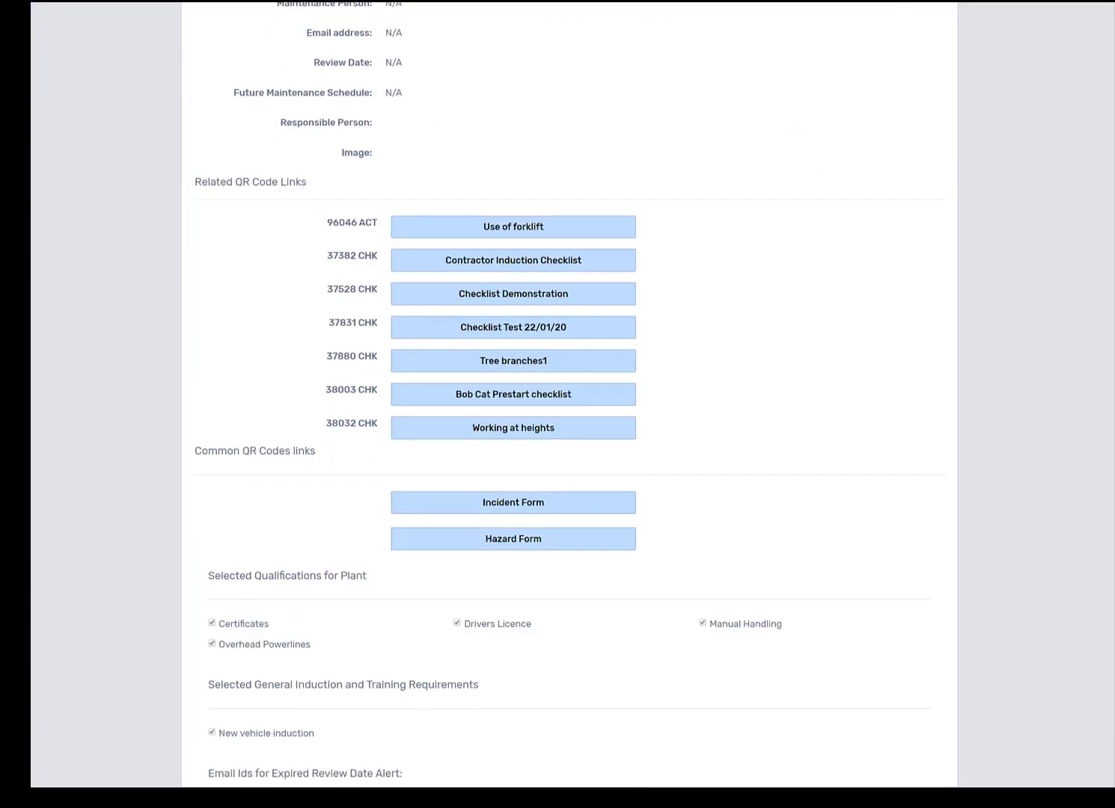
Examine the completed checklists recorded for the JLG 1932R 19ft Electric Scissor Lift
scroll(569, 396, down, 4)
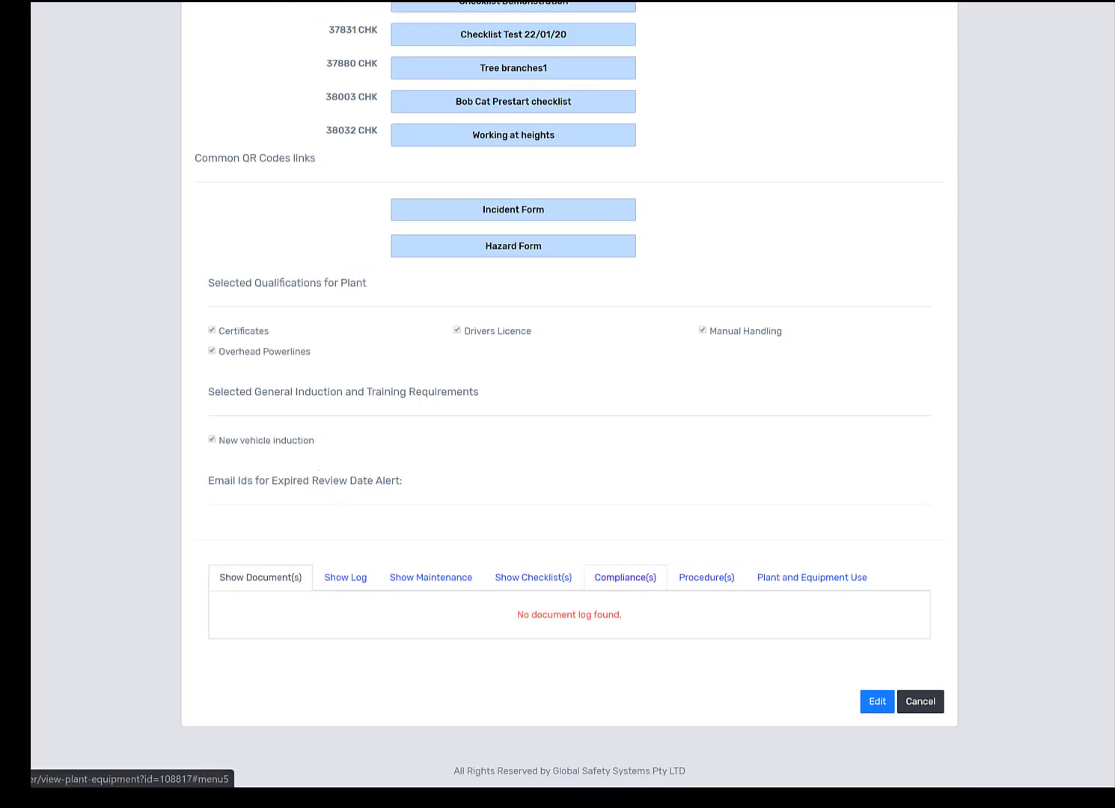
click(533, 577)
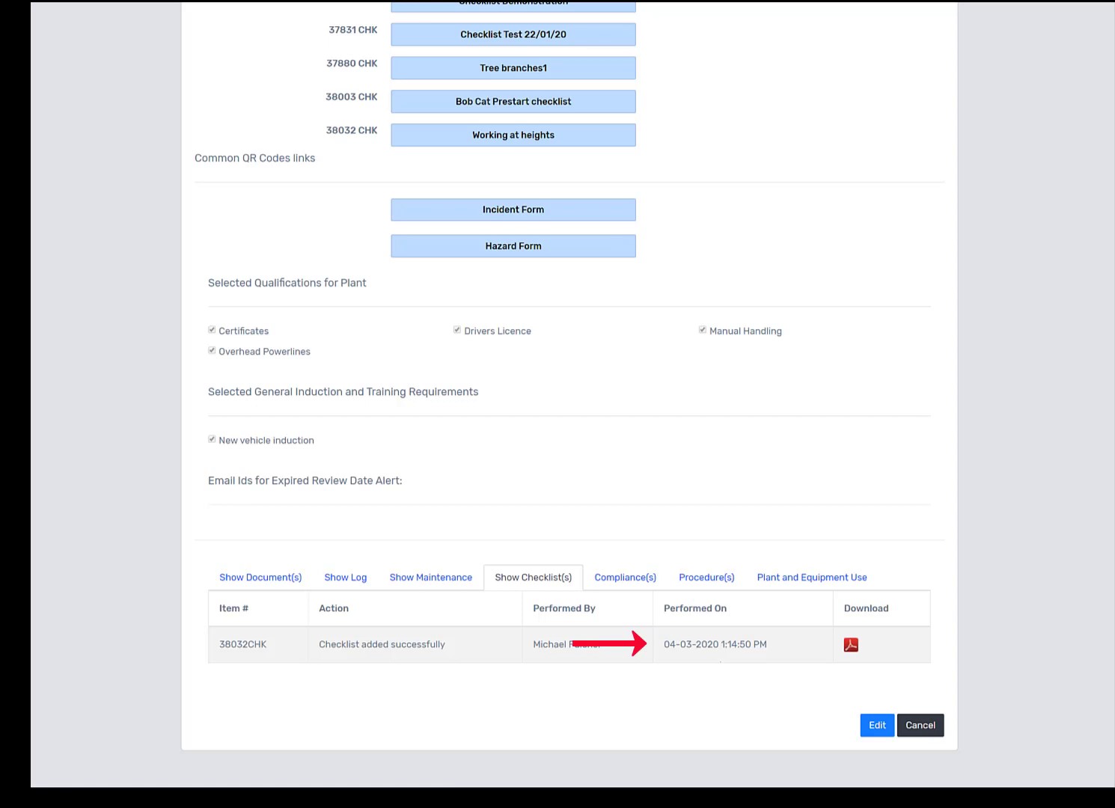
scroll(569, 397, up, 15)
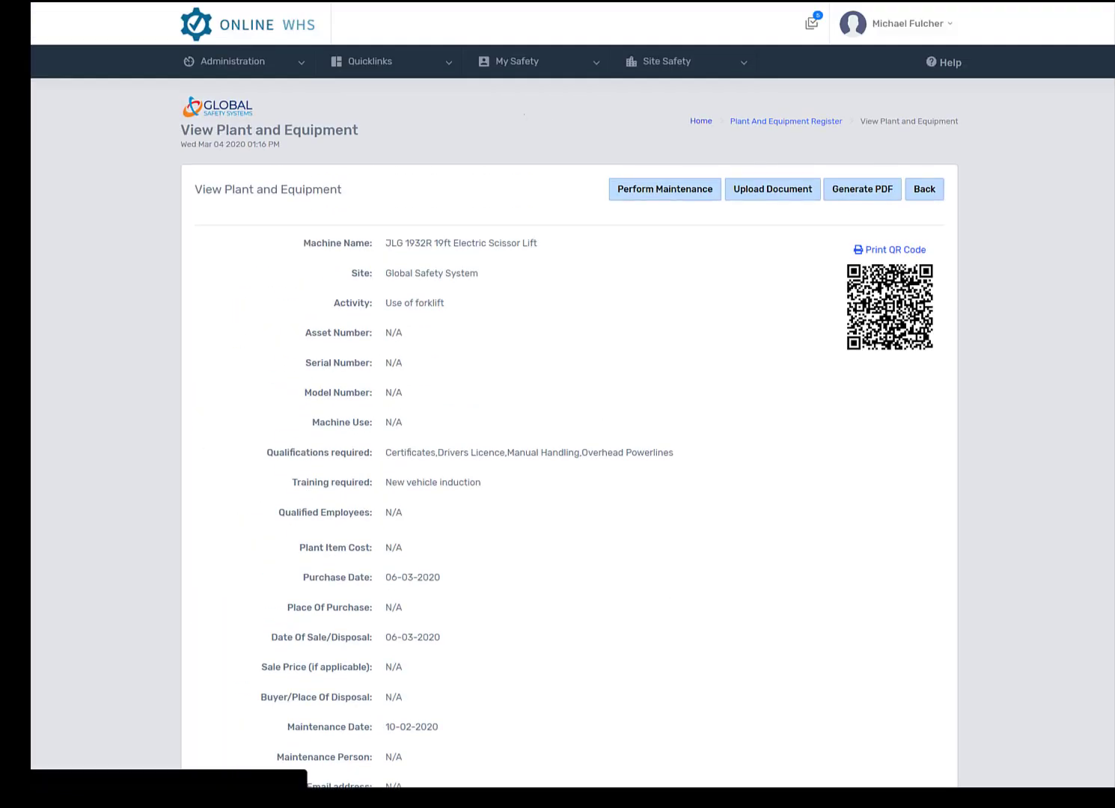
View the Warehouse Safety policy in the Policy Register and examine its completed checklists
click(247, 24)
click(247, 355)
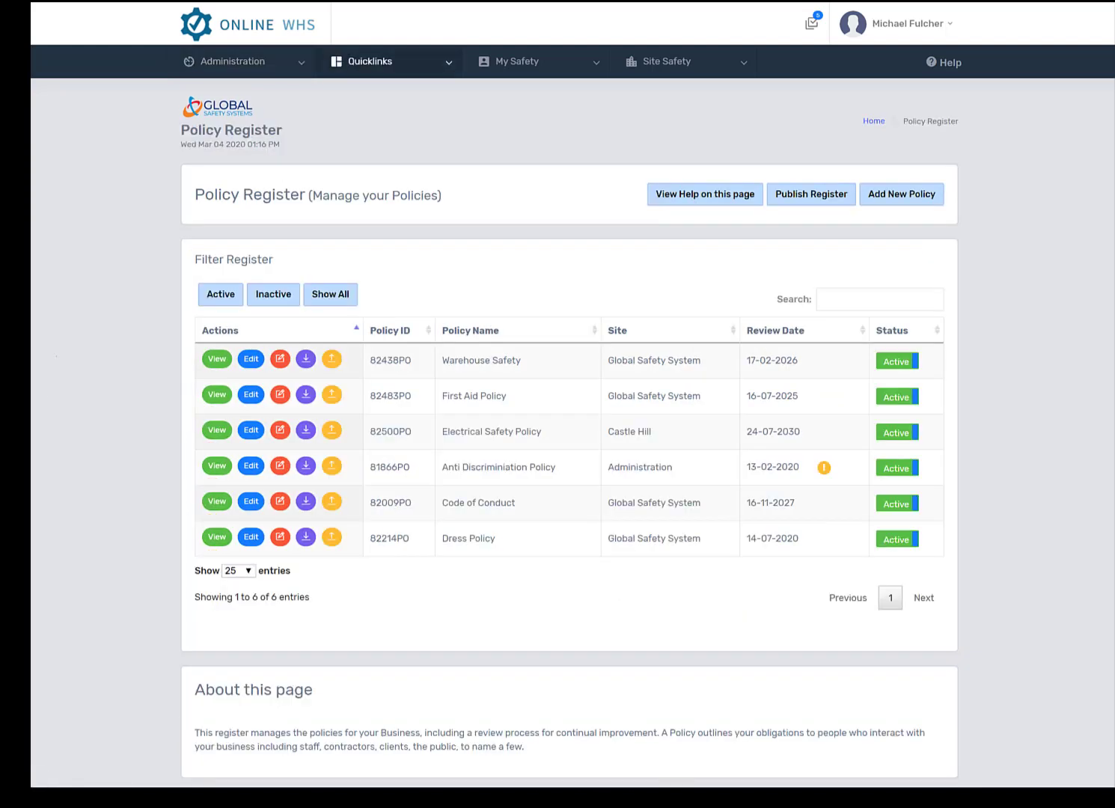
click(217, 359)
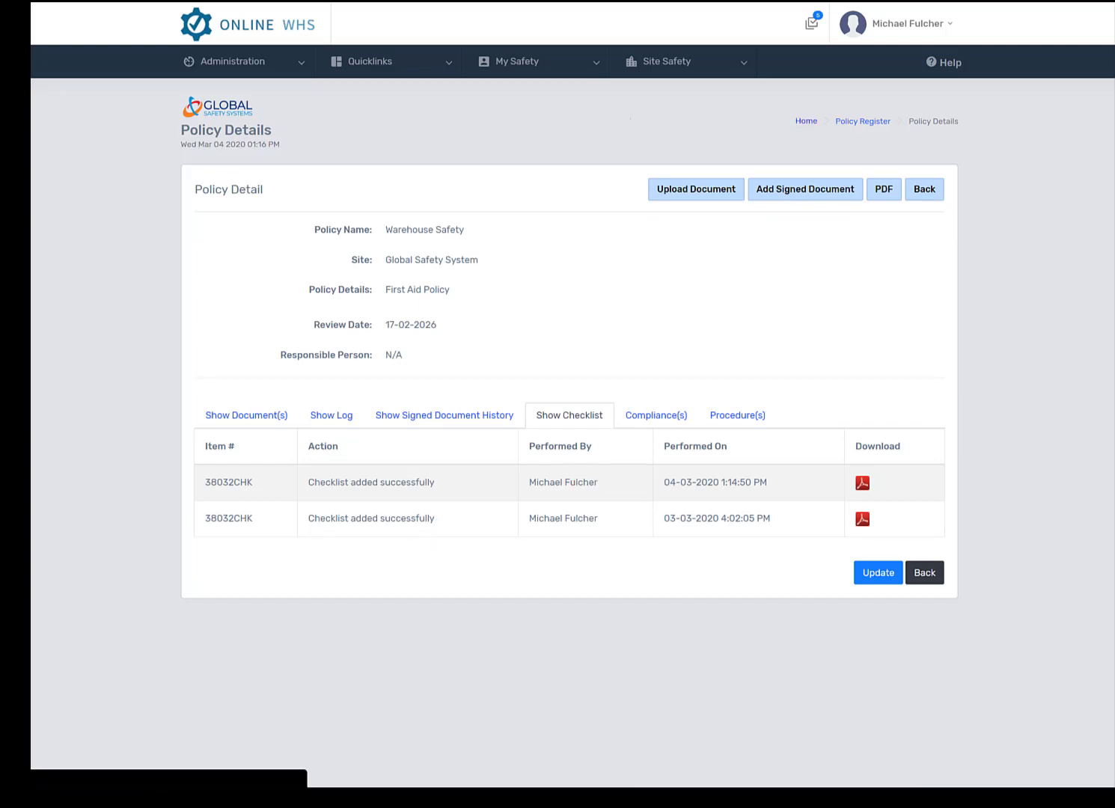
Reopen the JLG 1932R 19ft Electric Scissor Lift from the Plant and Equipment Register and review its QR code and related checklist links
click(807, 121)
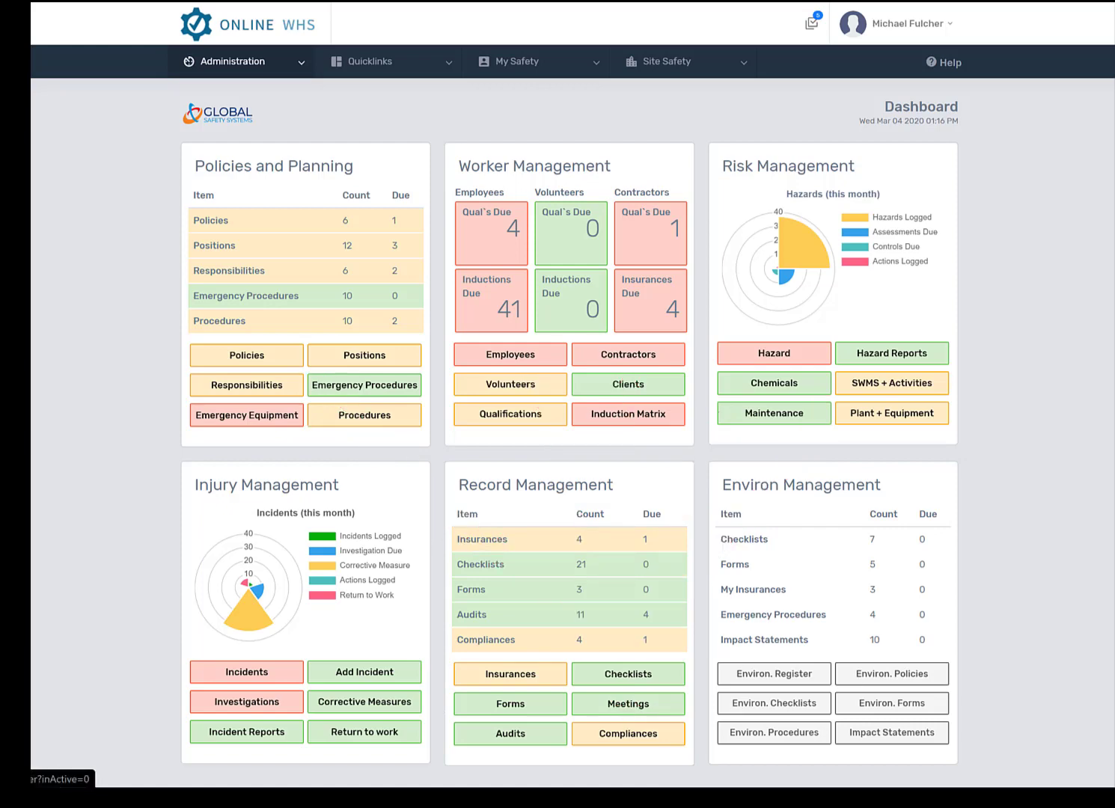
click(891, 413)
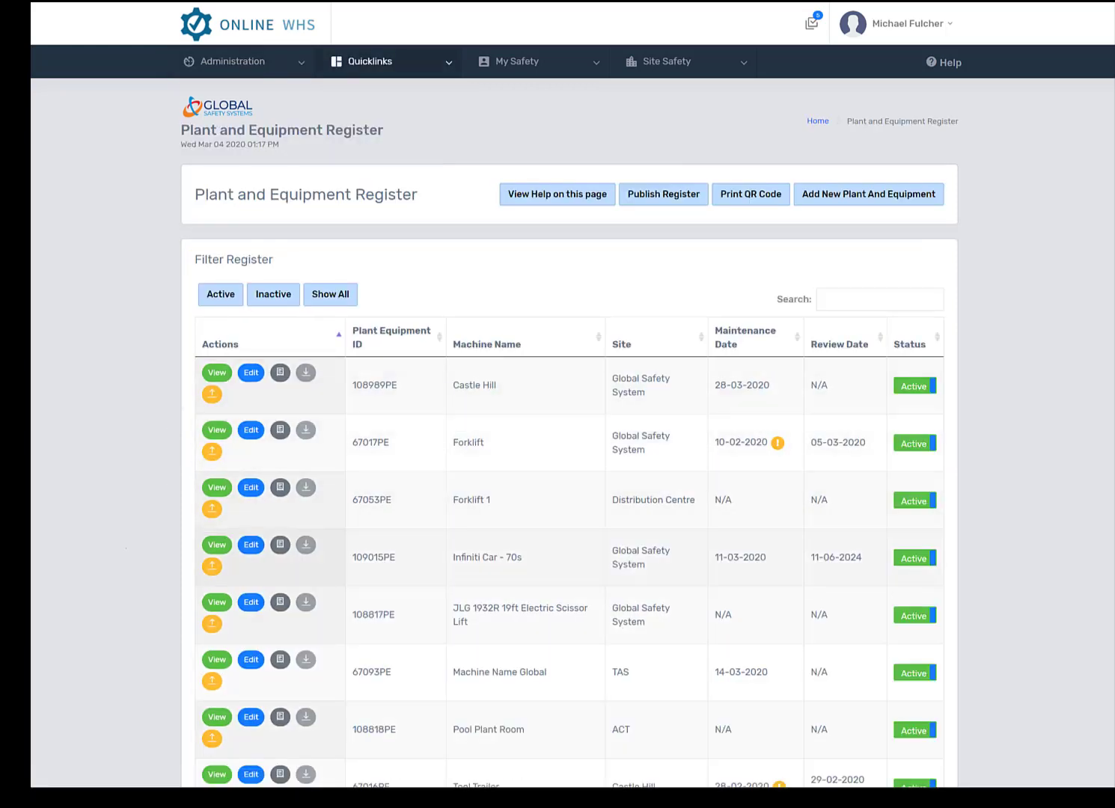
scroll(217, 351, down, 3)
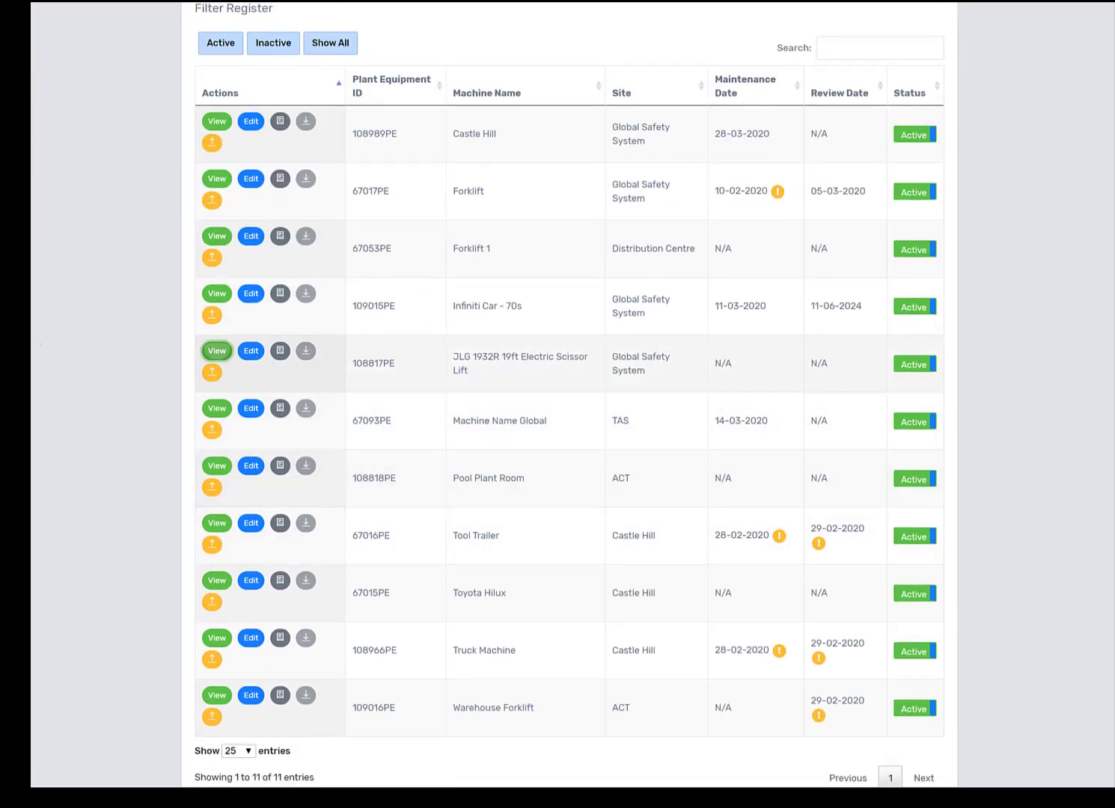
click(216, 350)
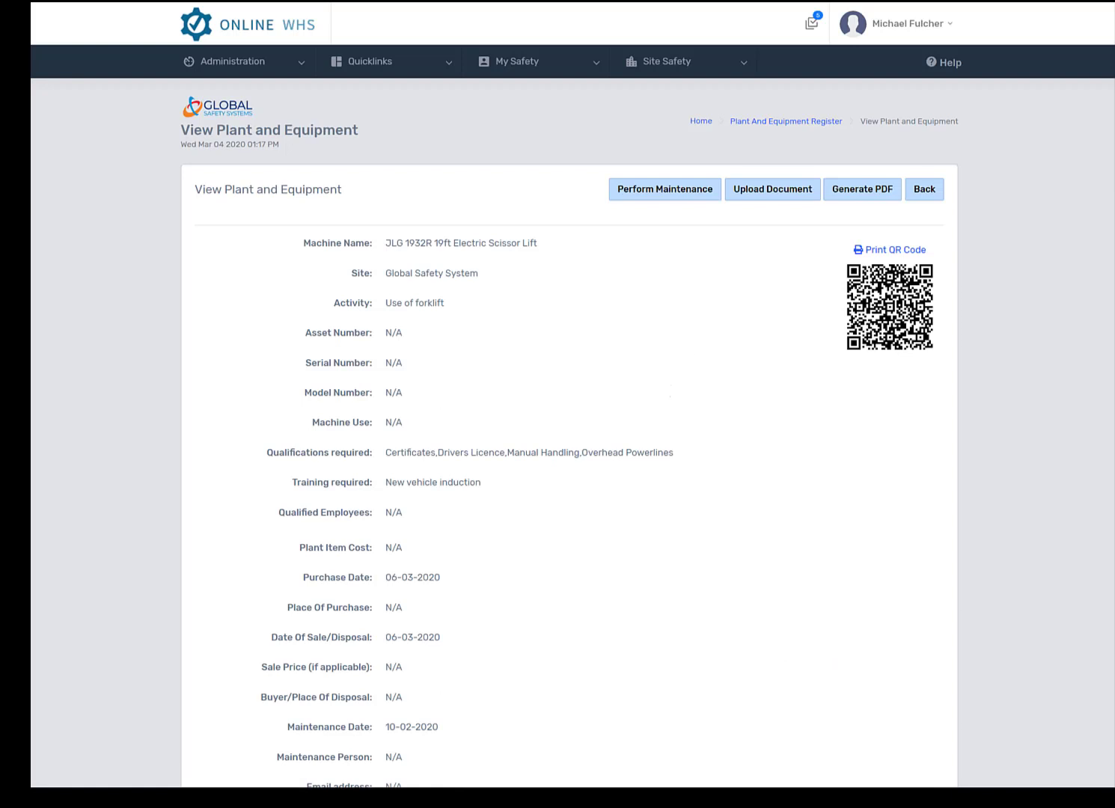
scroll(514, 703, down, 8)
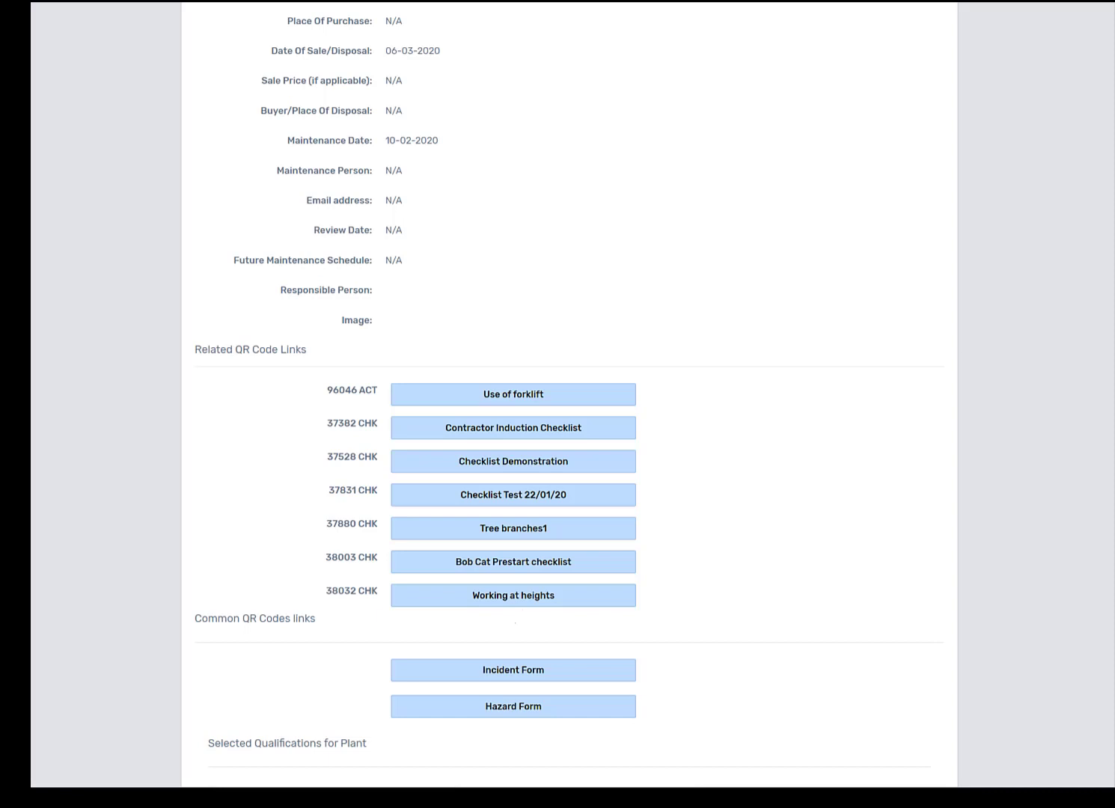
scroll(569, 404, up, 6)
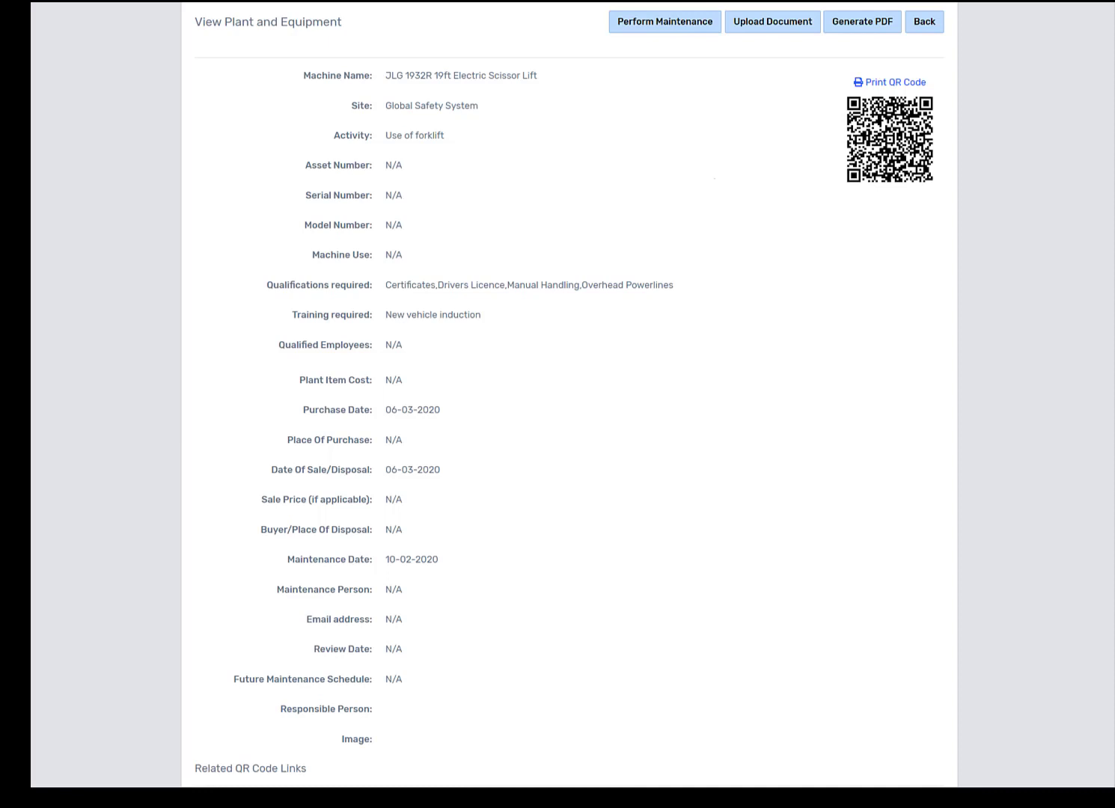
scroll(569, 404, up, 2)
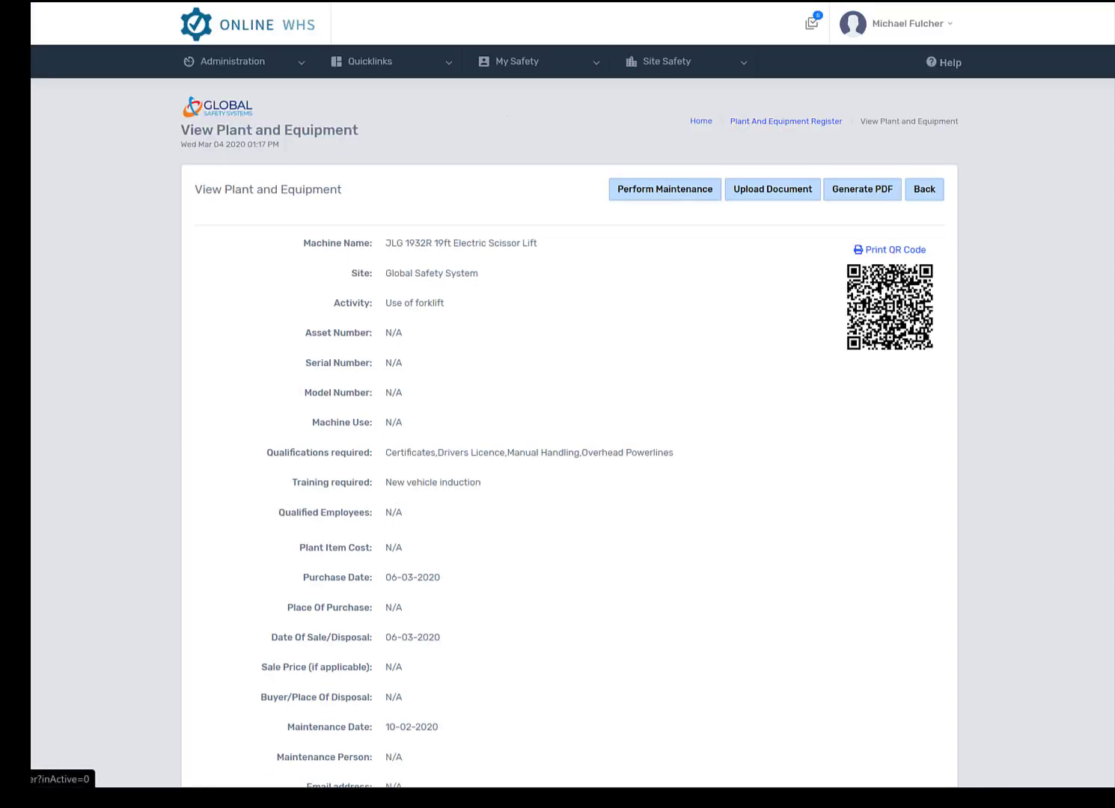